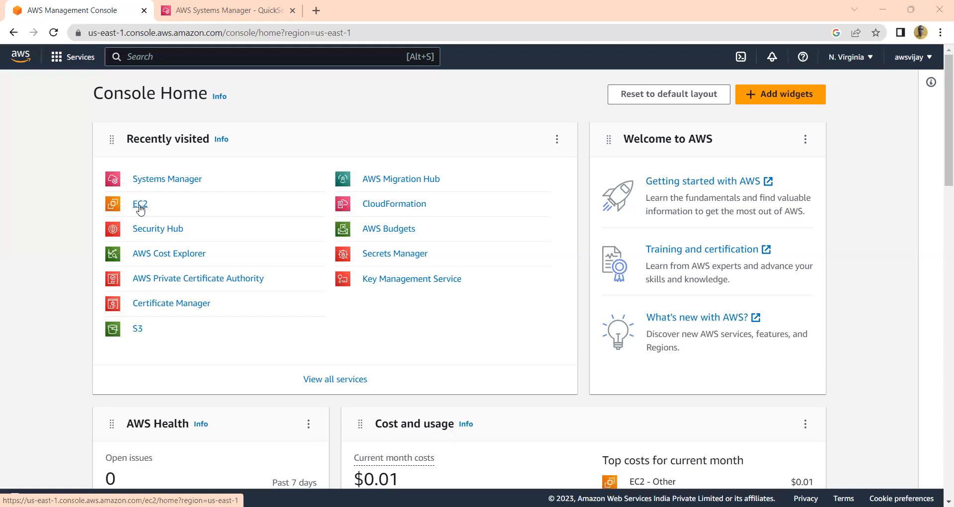
Open the EC2 instances list and select the testvm instance
{"action": "left_click", "coordinate": [139, 205]}
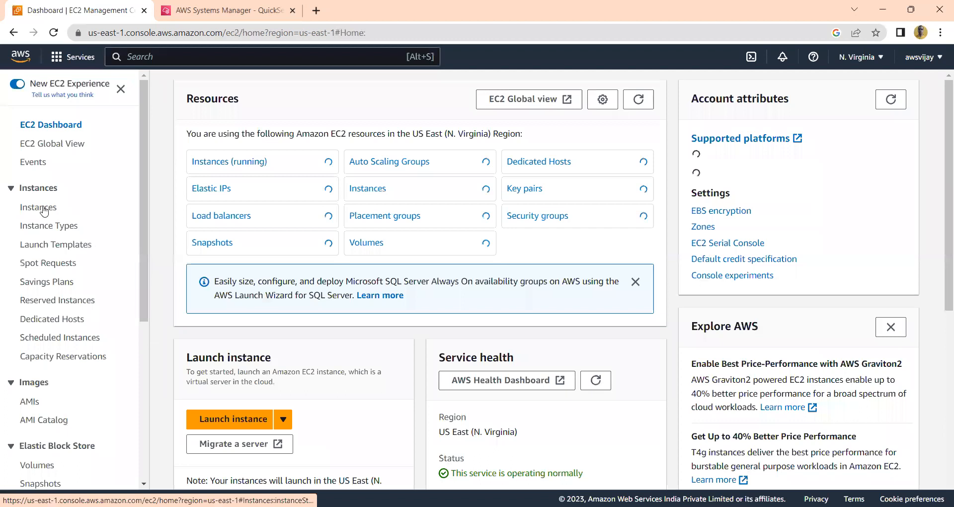
{"action": "left_click", "coordinate": [44, 210]}
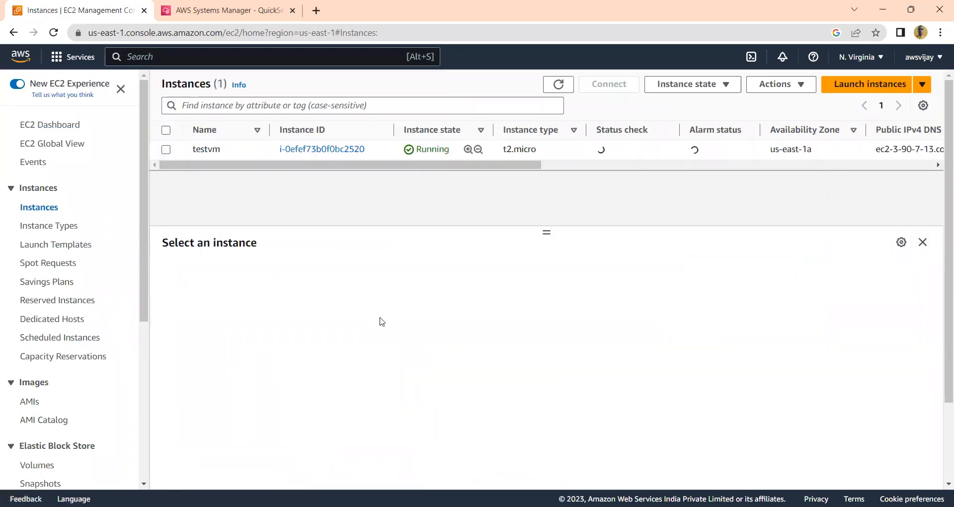
{"action": "left_click", "coordinate": [166, 131]}
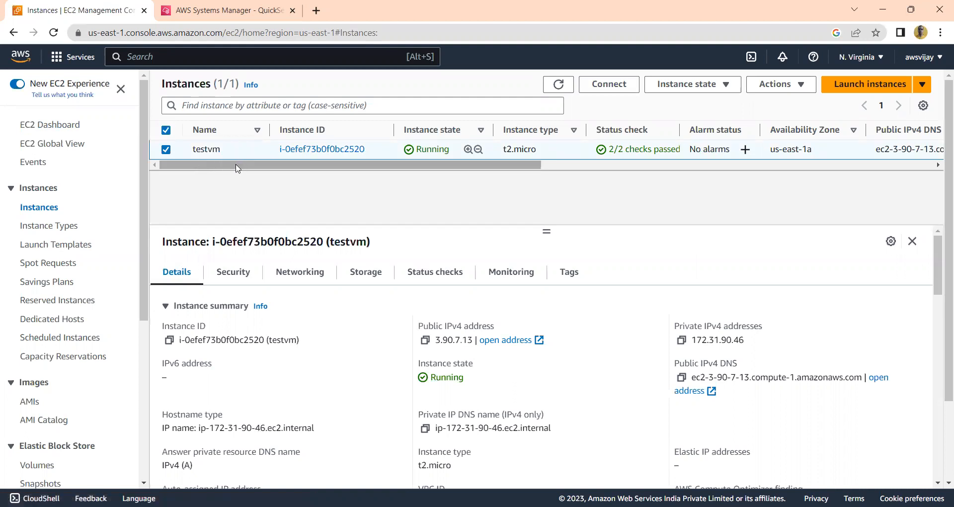
Review testvm's status checks and its instance list columns through to key name and launch time
{"action": "left_click_drag", "start_coordinate": [237, 168], "coordinate": [347, 155]}
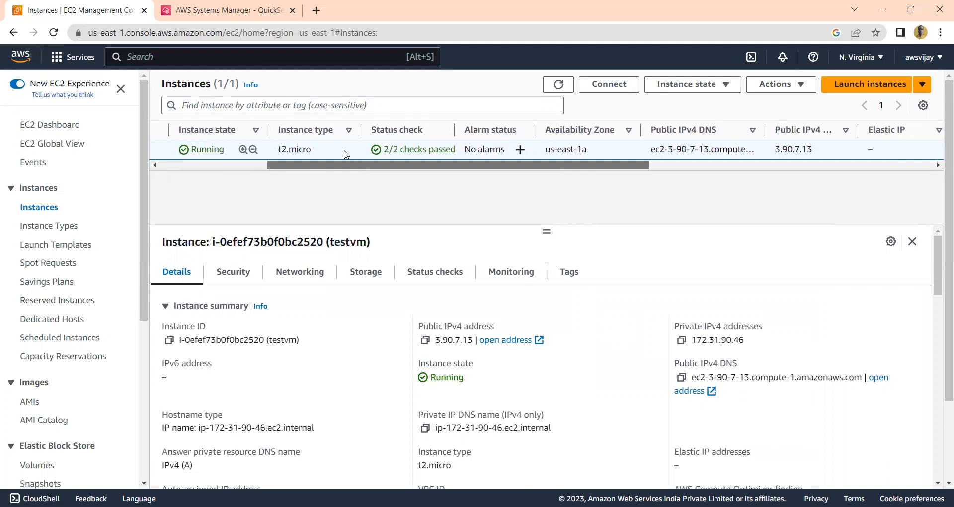
{"action": "scroll", "coordinate": [353, 157], "scroll_direction": "right", "scroll_amount": 3}
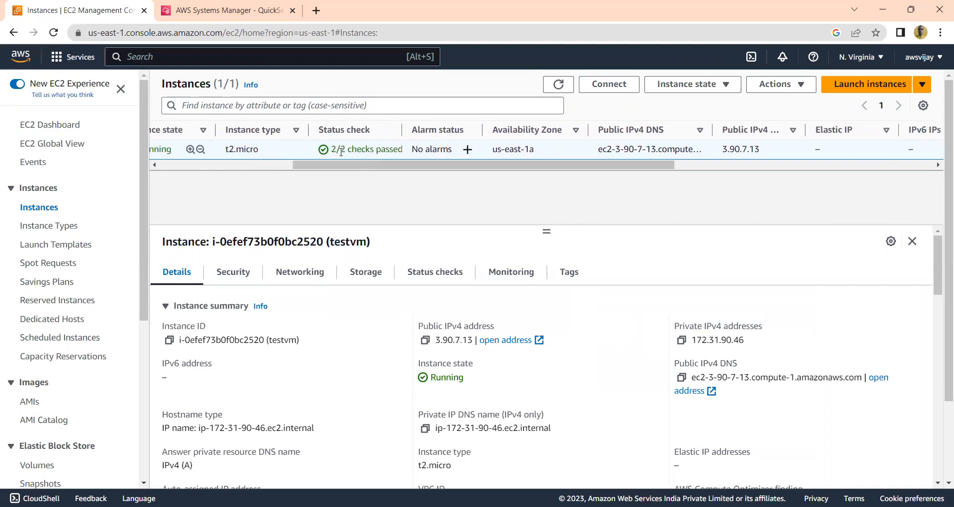
{"action": "left_click", "coordinate": [436, 281]}
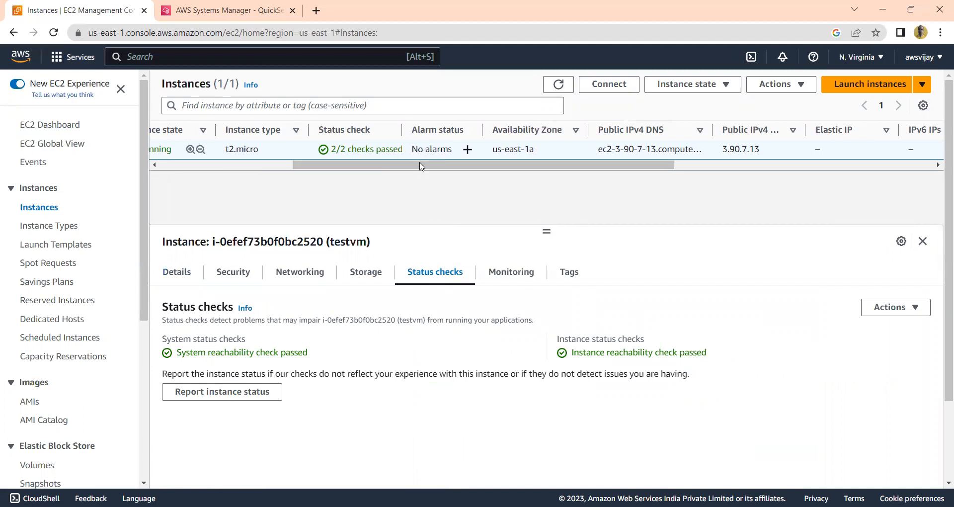
{"action": "left_click_drag", "start_coordinate": [418, 167], "coordinate": [462, 172]}
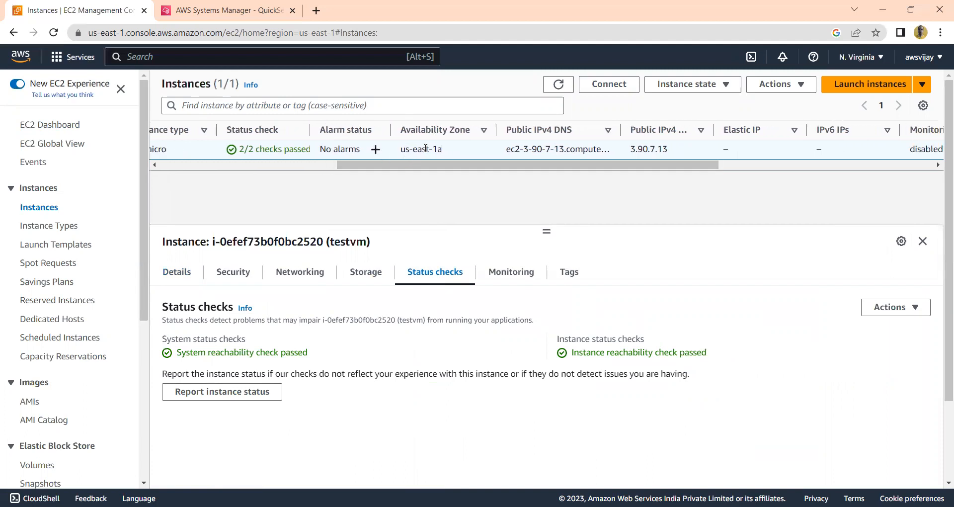
{"action": "left_click_drag", "start_coordinate": [440, 171], "coordinate": [667, 166]}
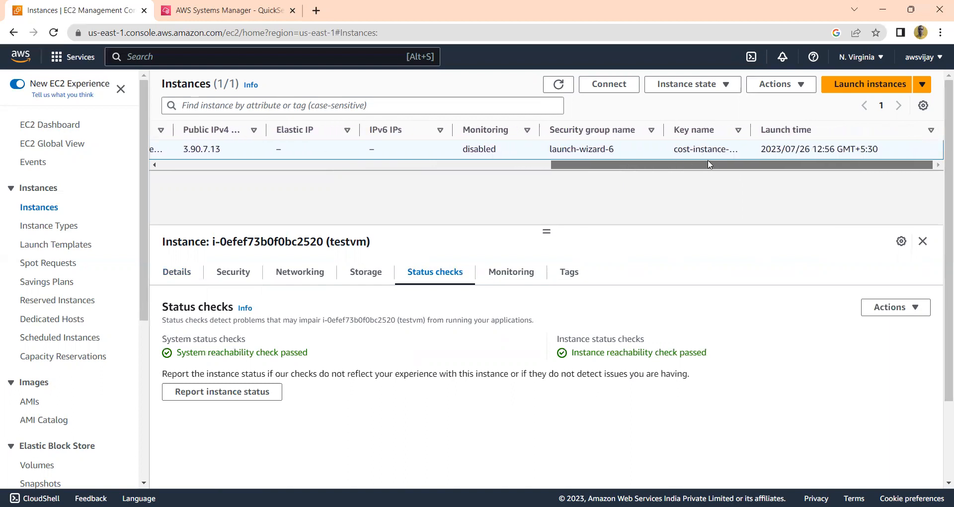
{"action": "left_click_drag", "start_coordinate": [715, 164], "coordinate": [241, 195]}
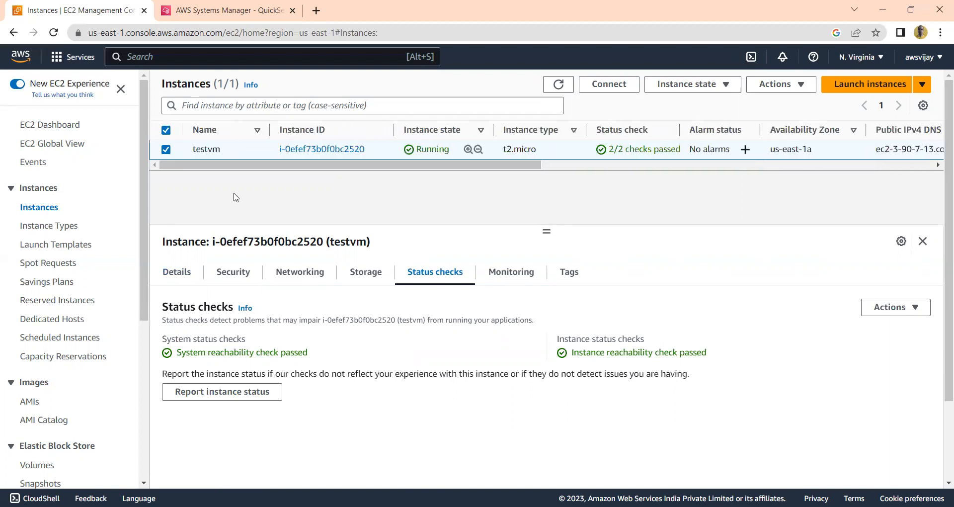
Examine testvm's instance summary and instance details, including its addresses, platform, AMI and key pair
{"action": "left_click", "coordinate": [175, 277]}
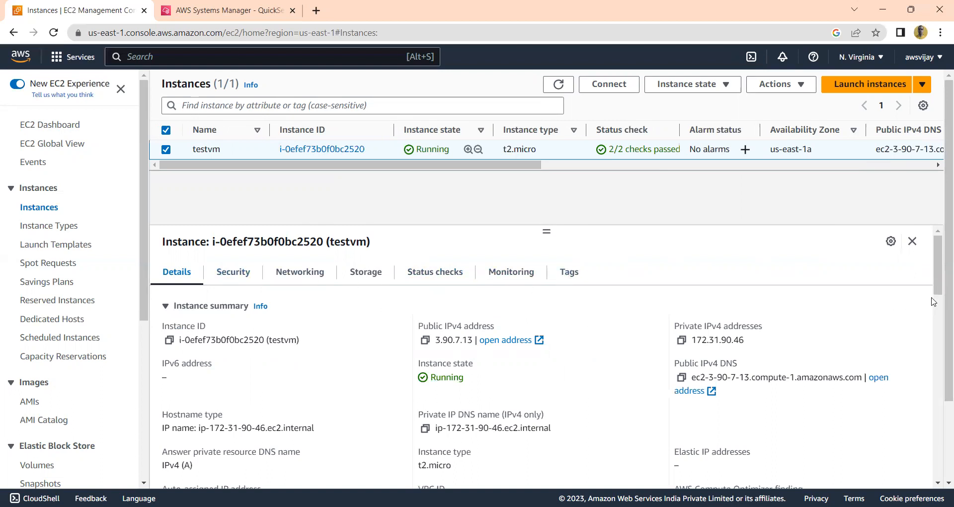
{"action": "left_click_drag", "start_coordinate": [938, 291], "coordinate": [919, 351]}
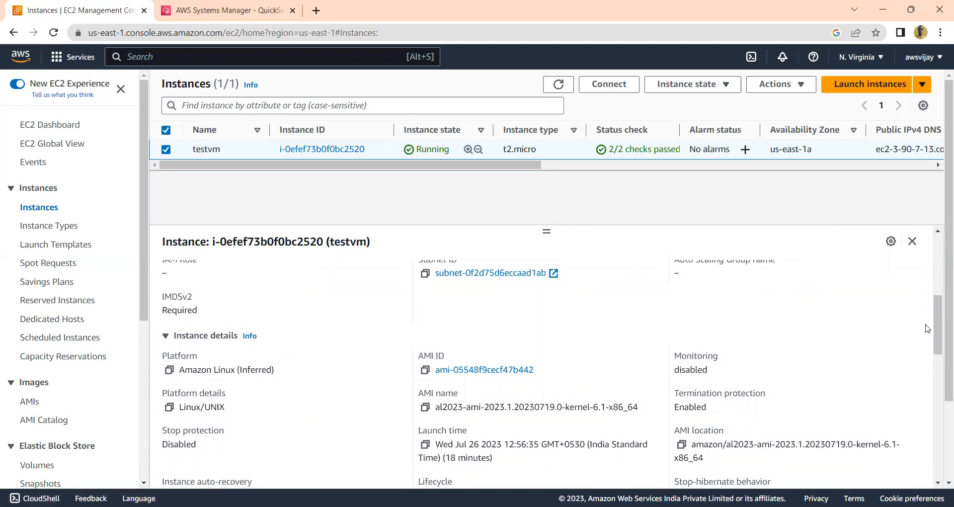
{"action": "left_click_drag", "start_coordinate": [939, 325], "coordinate": [941, 295]}
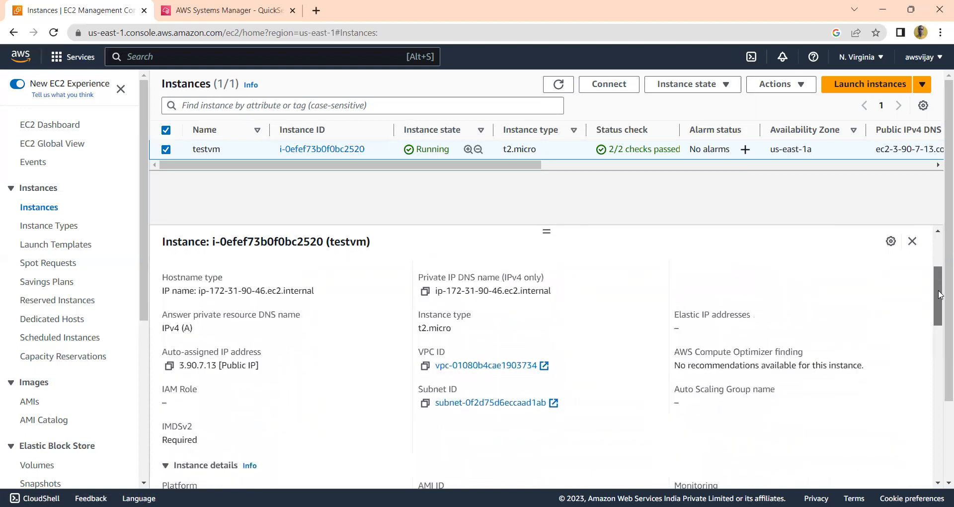
{"action": "scroll", "coordinate": [935, 294], "scroll_direction": "down", "scroll_amount": 4}
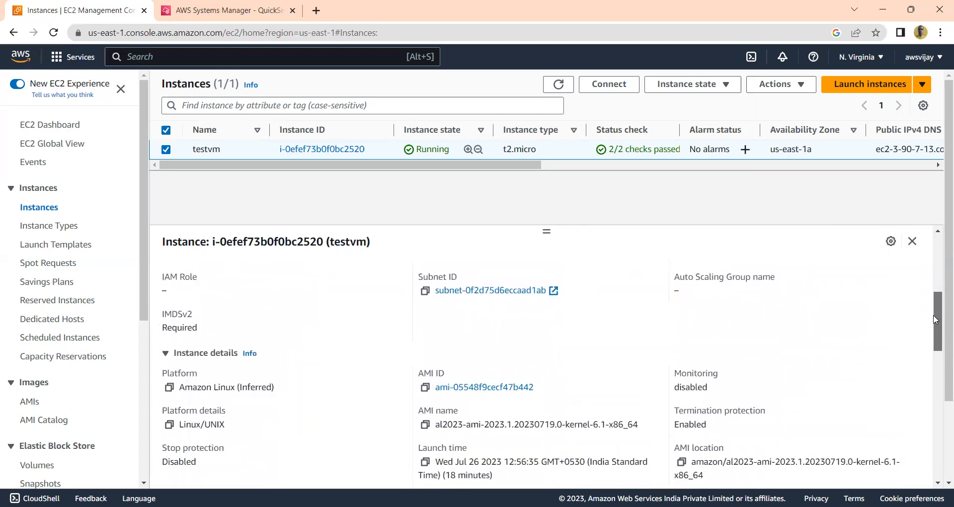
{"action": "scroll", "coordinate": [927, 348], "scroll_direction": "down", "scroll_amount": 5}
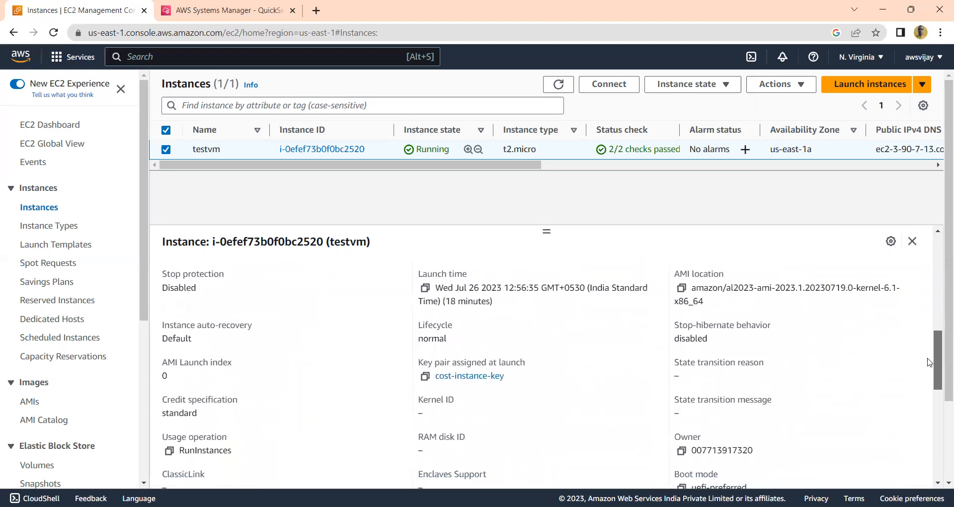
{"action": "scroll", "coordinate": [924, 384], "scroll_direction": "up", "scroll_amount": 9}
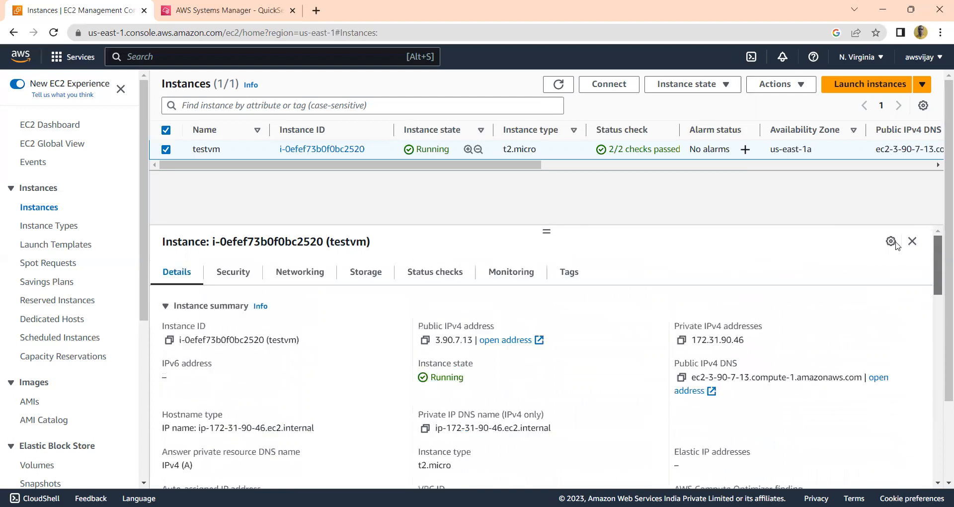
Inspect testvm's security group with its inbound and outbound rules, and its networking details
{"action": "left_click", "coordinate": [217, 278]}
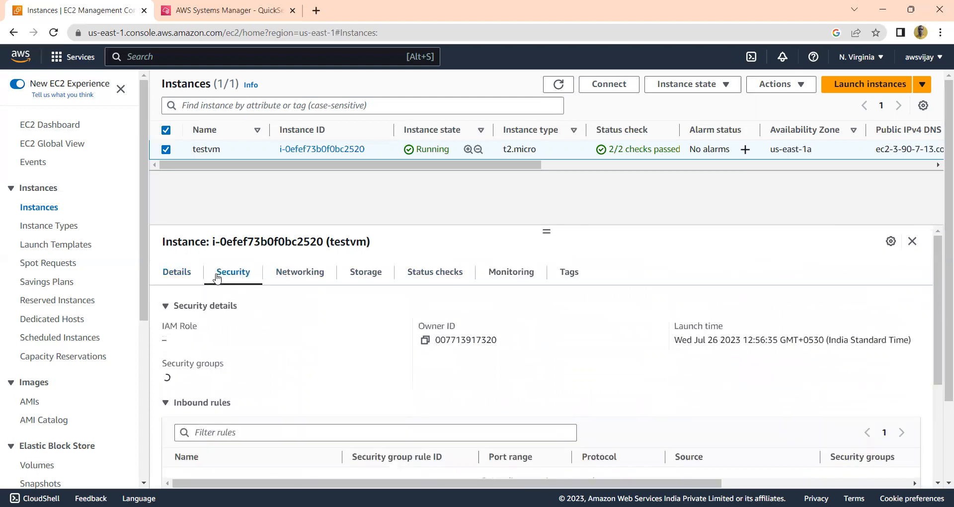
{"action": "left_click_drag", "start_coordinate": [941, 275], "coordinate": [941, 372]}
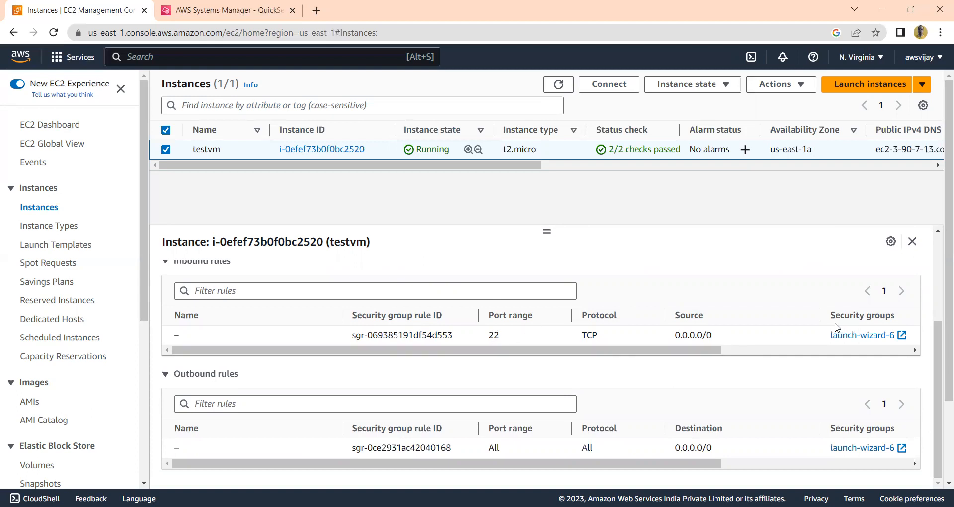
{"action": "scroll", "coordinate": [939, 343], "scroll_direction": "up", "scroll_amount": 3}
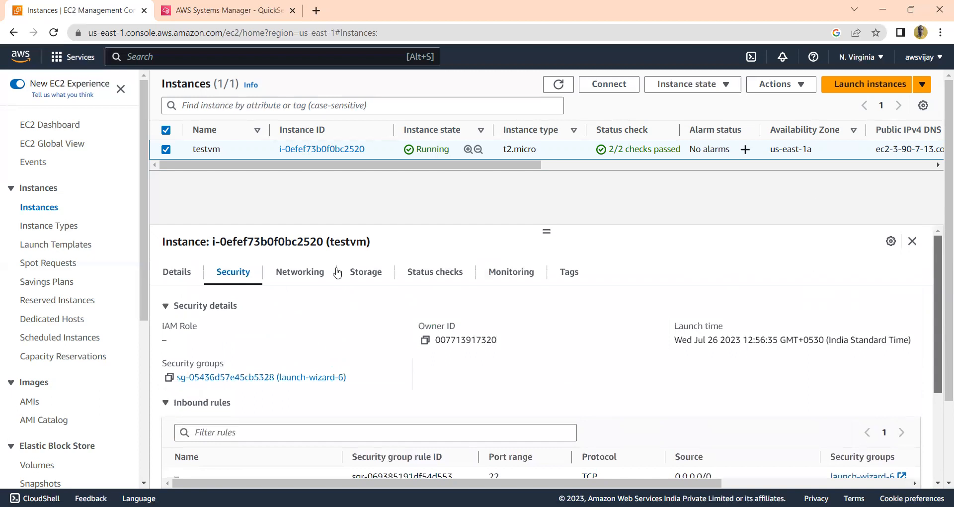
{"action": "left_click", "coordinate": [301, 274]}
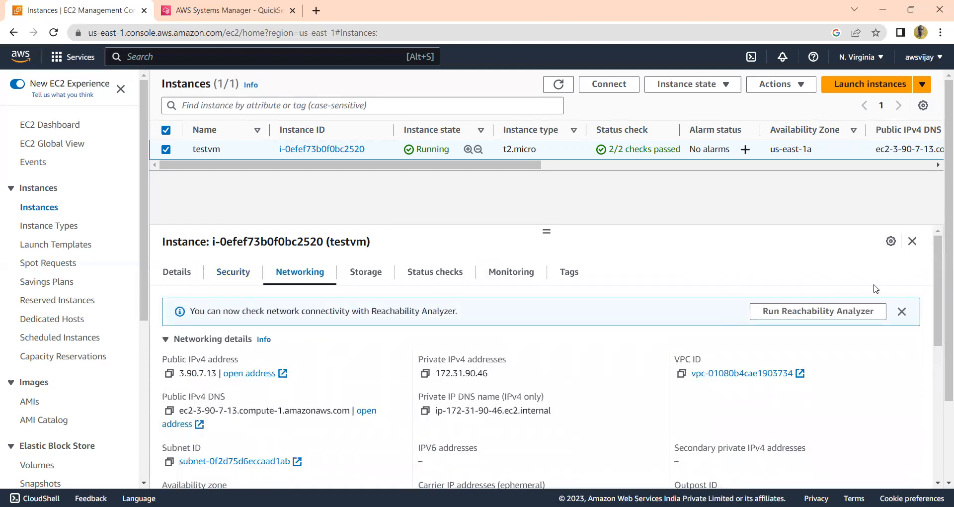
{"action": "left_click_drag", "start_coordinate": [936, 276], "coordinate": [860, 249]}
Check testvm's root device, attached block devices and recent root volume replacement tasks
{"action": "left_click", "coordinate": [358, 273]}
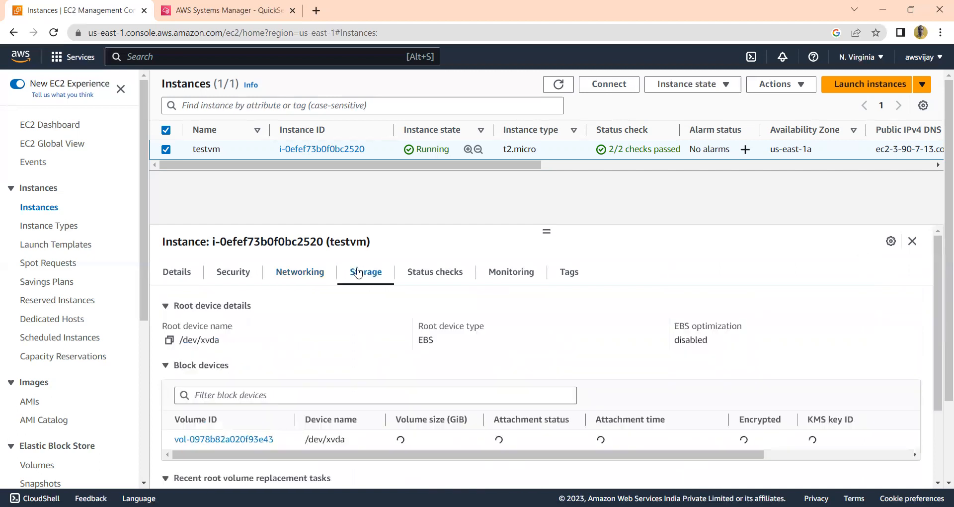
{"action": "left_click_drag", "start_coordinate": [941, 268], "coordinate": [941, 293]}
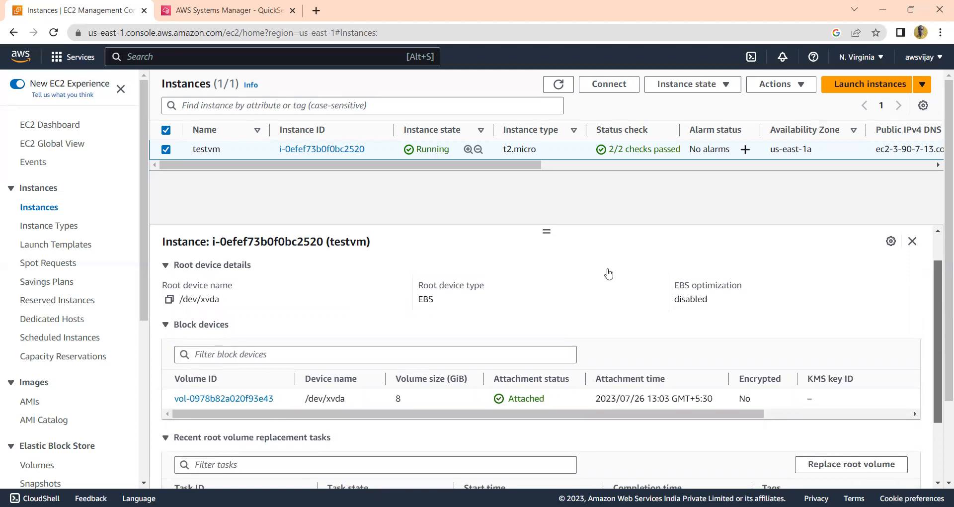
{"action": "left_click_drag", "start_coordinate": [941, 348], "coordinate": [941, 395]}
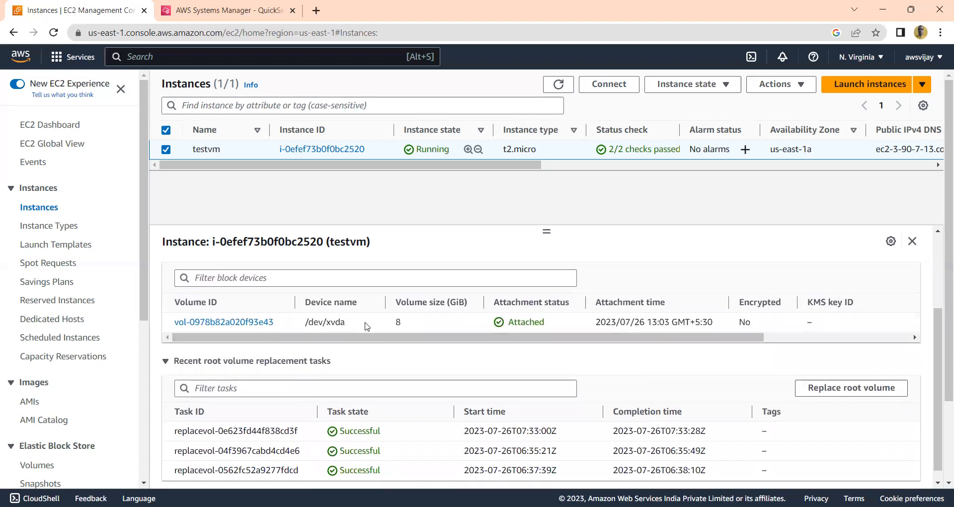
{"action": "left_click_drag", "start_coordinate": [941, 343], "coordinate": [930, 235]}
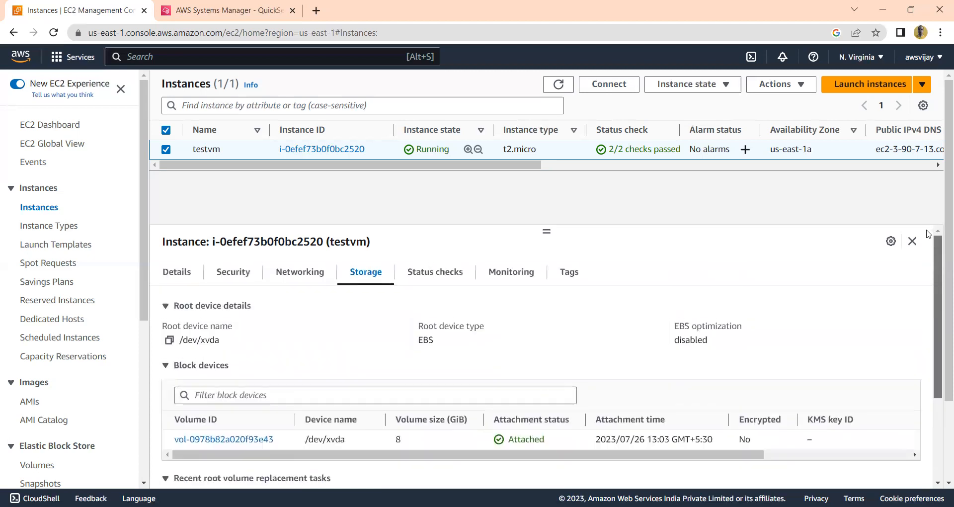
Look over testvm's status checks, monitoring graphs and tags
{"action": "left_click", "coordinate": [425, 273]}
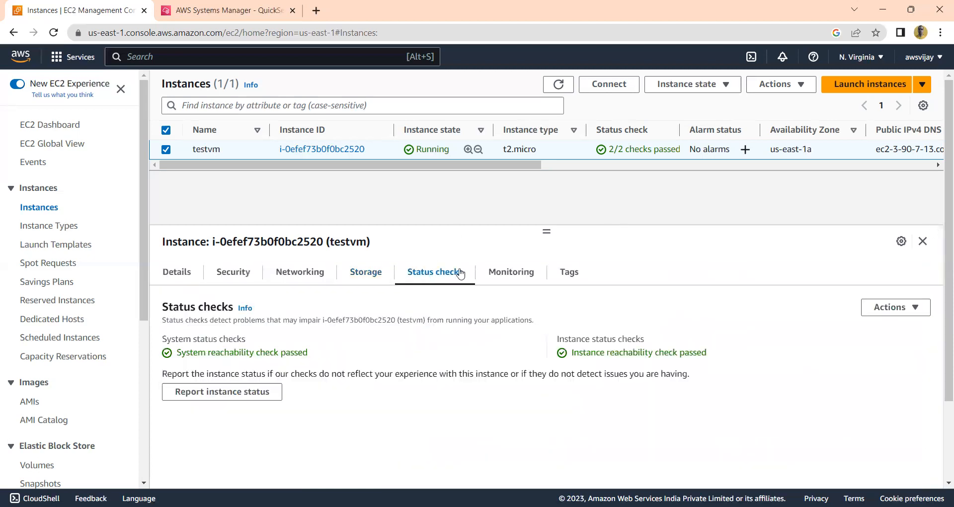
{"action": "left_click", "coordinate": [512, 274]}
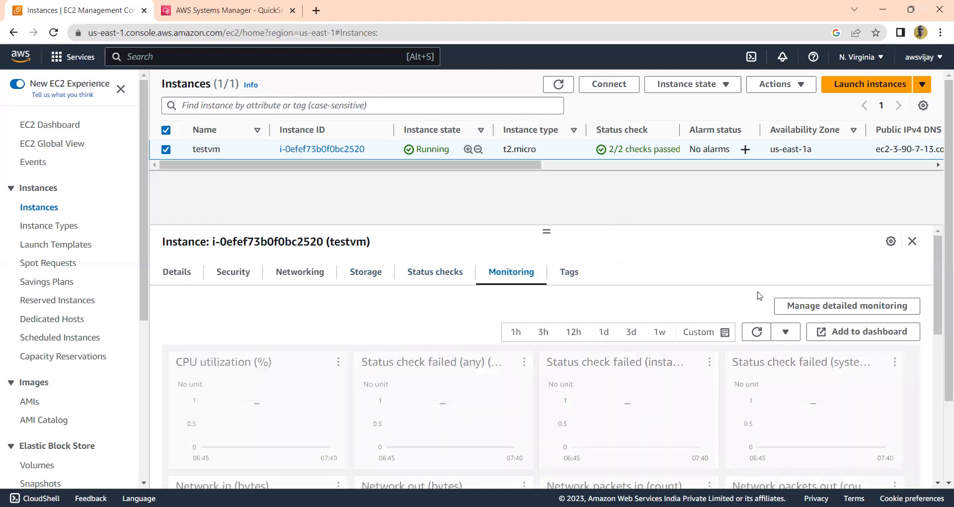
{"action": "left_click_drag", "start_coordinate": [938, 281], "coordinate": [941, 308]}
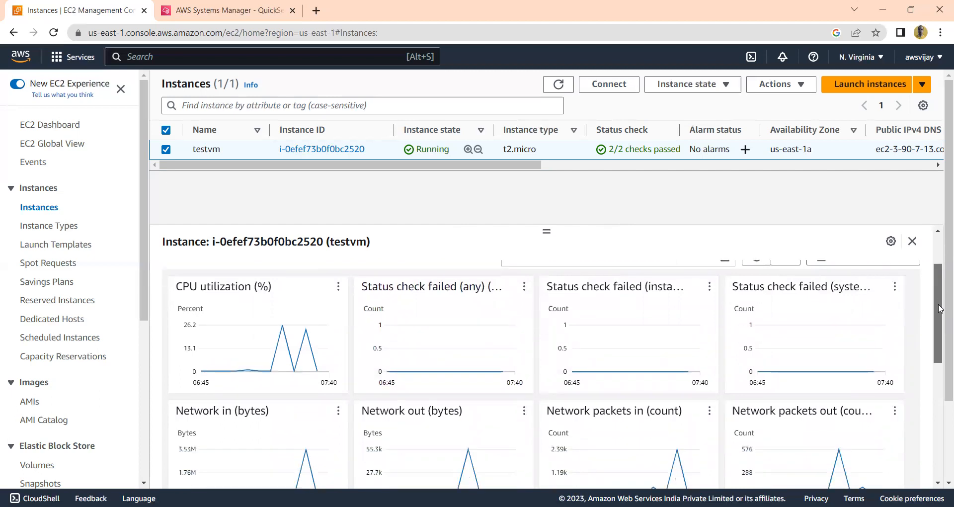
{"action": "left_click_drag", "start_coordinate": [940, 308], "coordinate": [926, 238]}
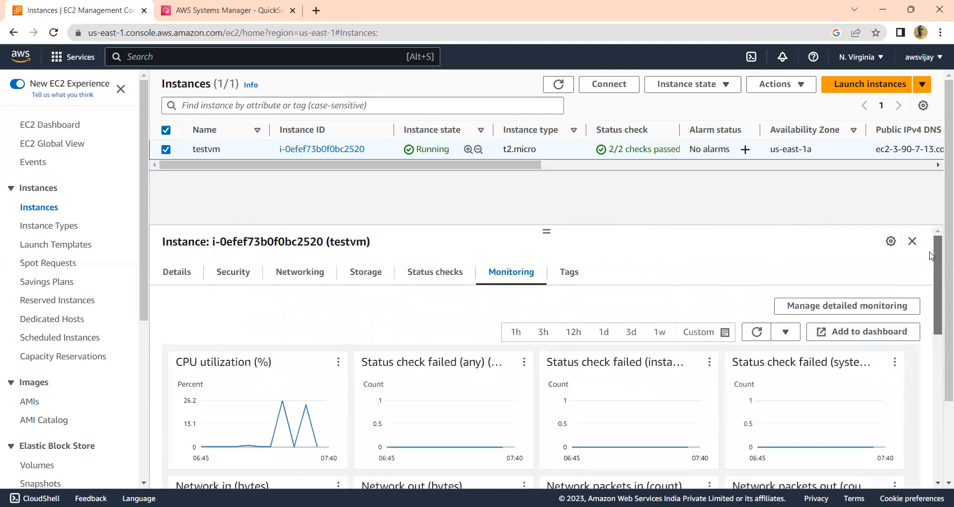
{"action": "left_click", "coordinate": [571, 275]}
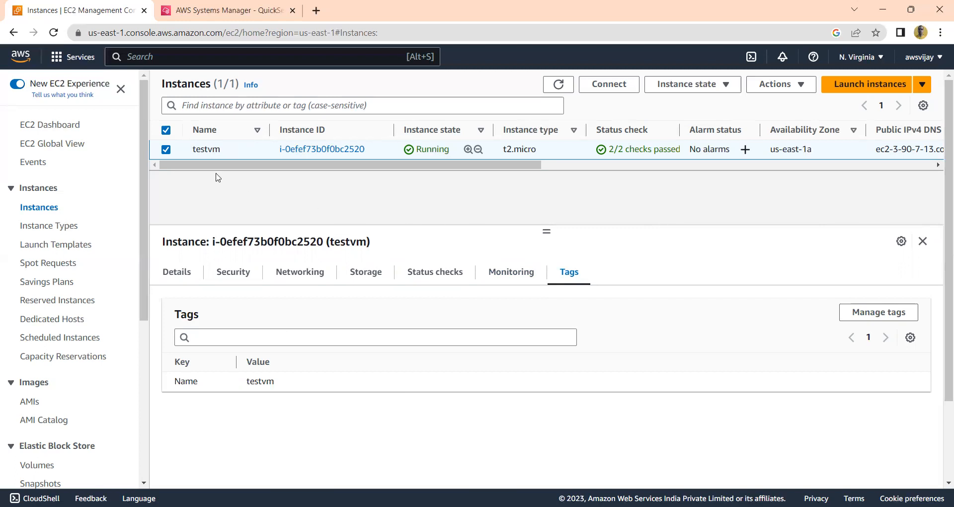
Connect to testvm using EC2 Instance Connect as ec2-user and accept the changed host key
{"action": "left_click", "coordinate": [610, 93]}
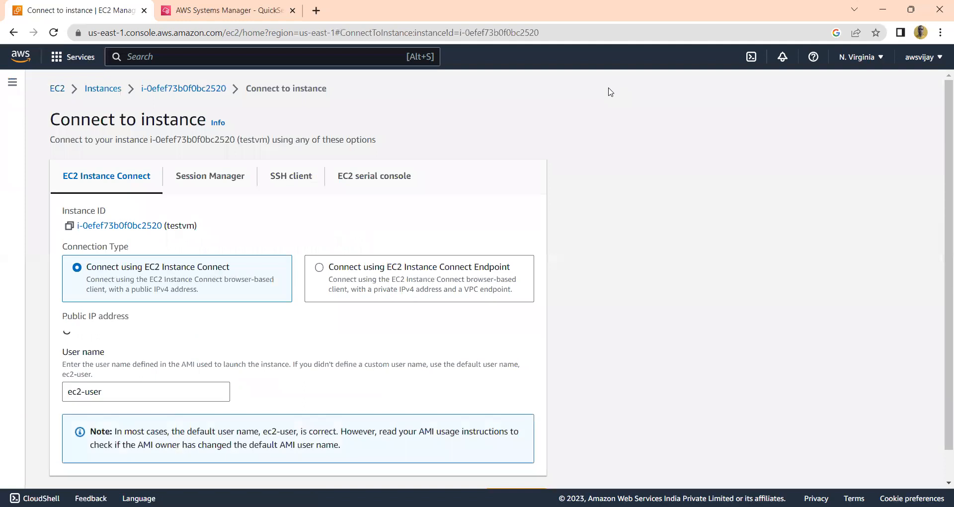
{"action": "scroll", "coordinate": [941, 209], "scroll_direction": "down", "scroll_amount": 1}
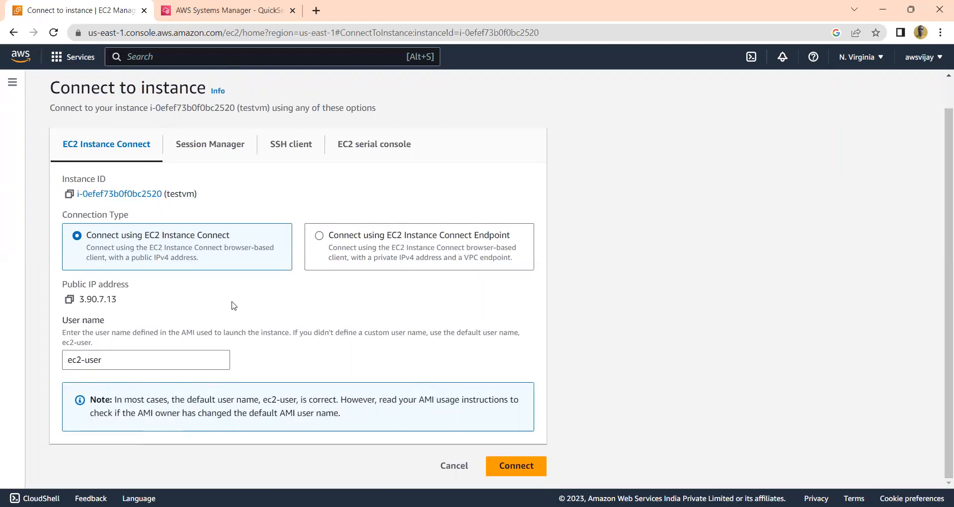
{"action": "left_click", "coordinate": [512, 470]}
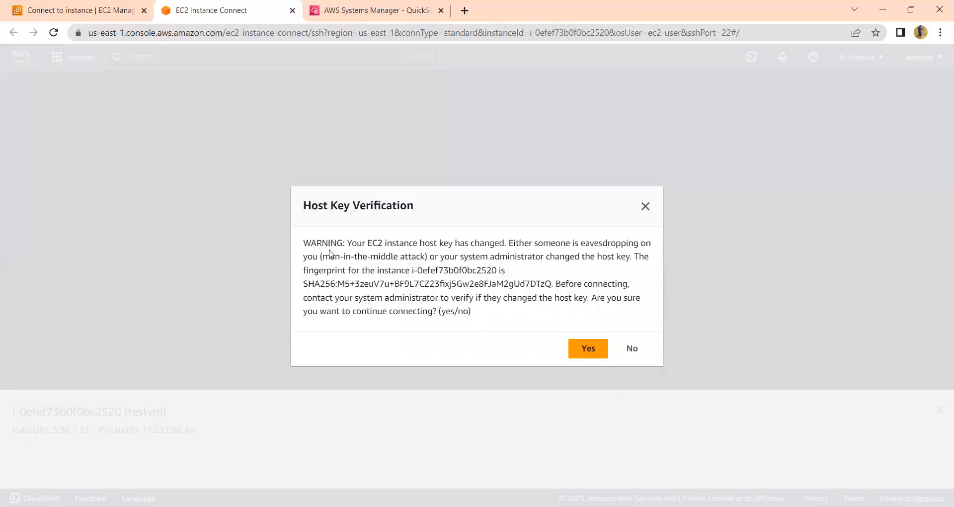
{"action": "left_click", "coordinate": [587, 349]}
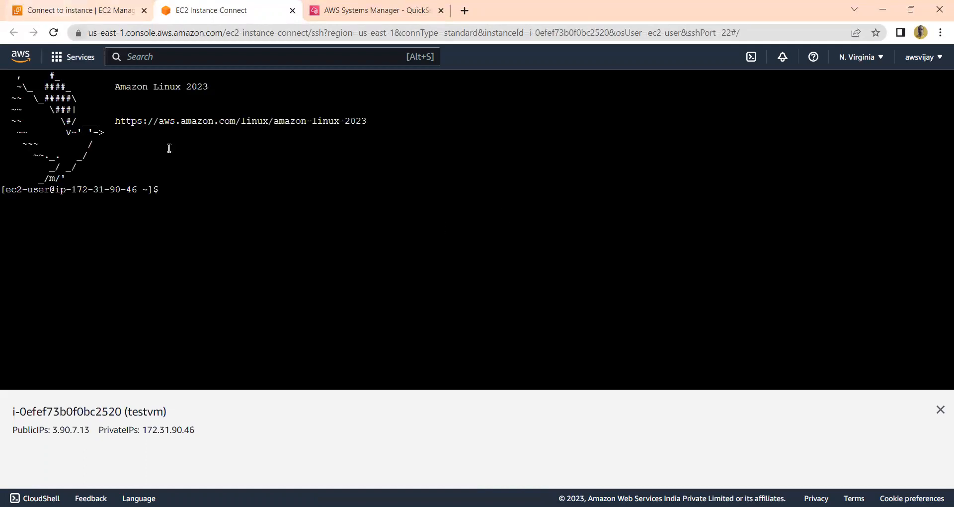
List the instance's file systems with df -Th, and close the terminal session to return to the instances list
{"action": "key", "text": "Return"}
{"action": "key", "text": "Return"}
{"action": "type", "text": "df -Th"}
{"action": "key", "text": "Return"}
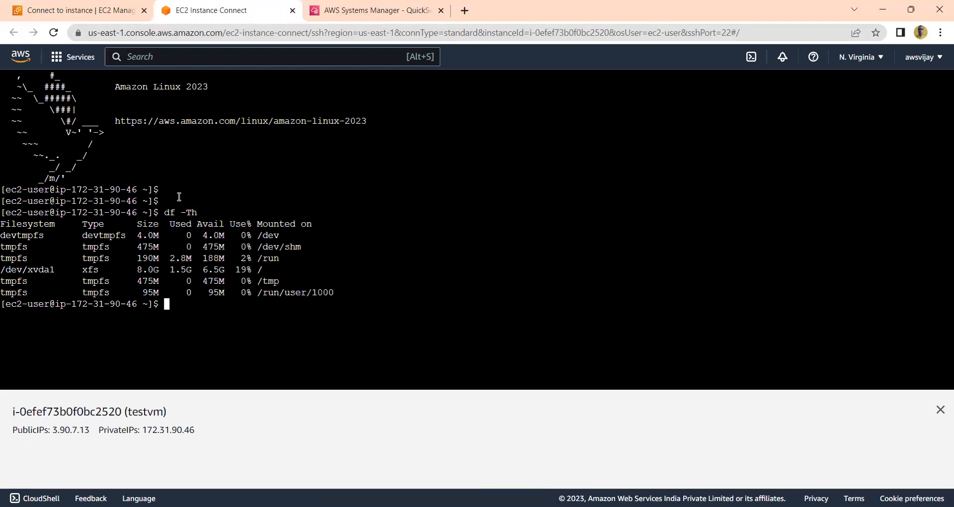
{"action": "key", "text": "ctrl+w"}
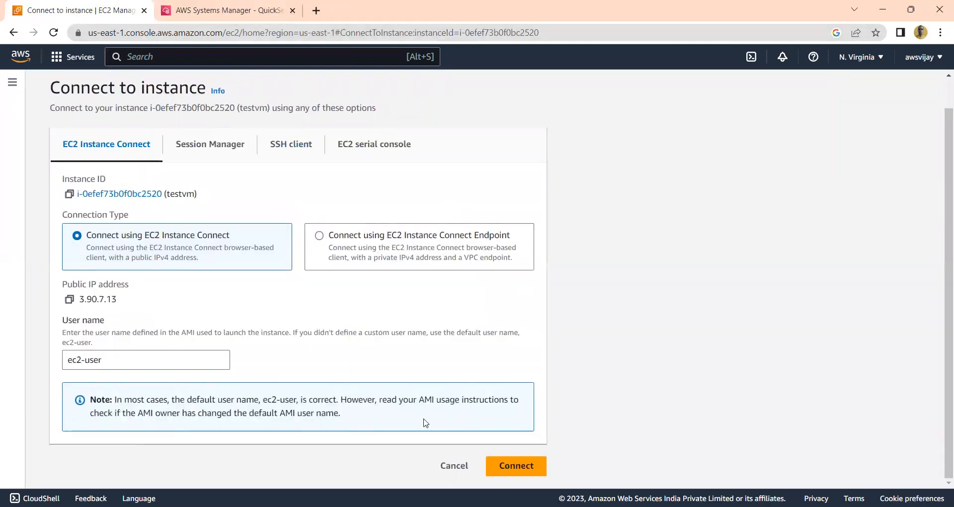
{"action": "left_click", "coordinate": [452, 466]}
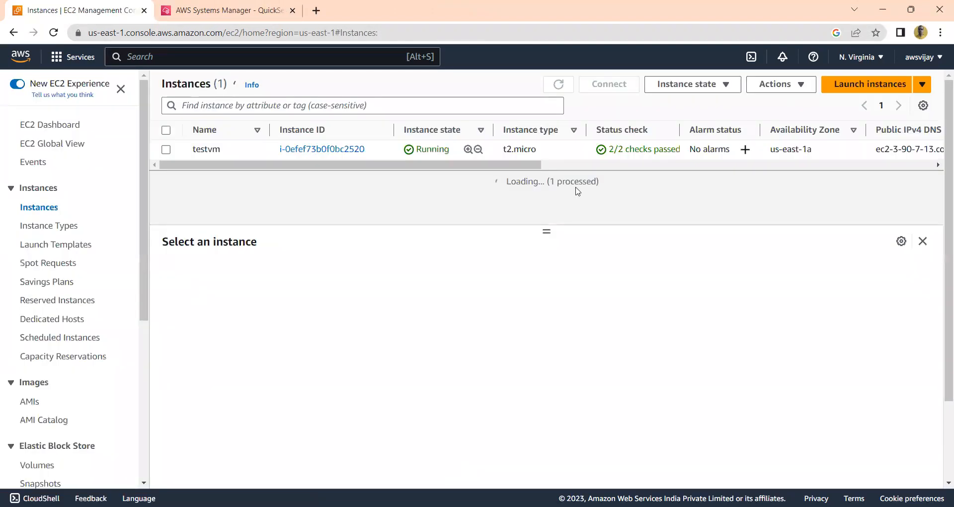
Check testvm's available instance state actions, including the Manage instance state page, and leave without changing the state
{"action": "left_click", "coordinate": [166, 130]}
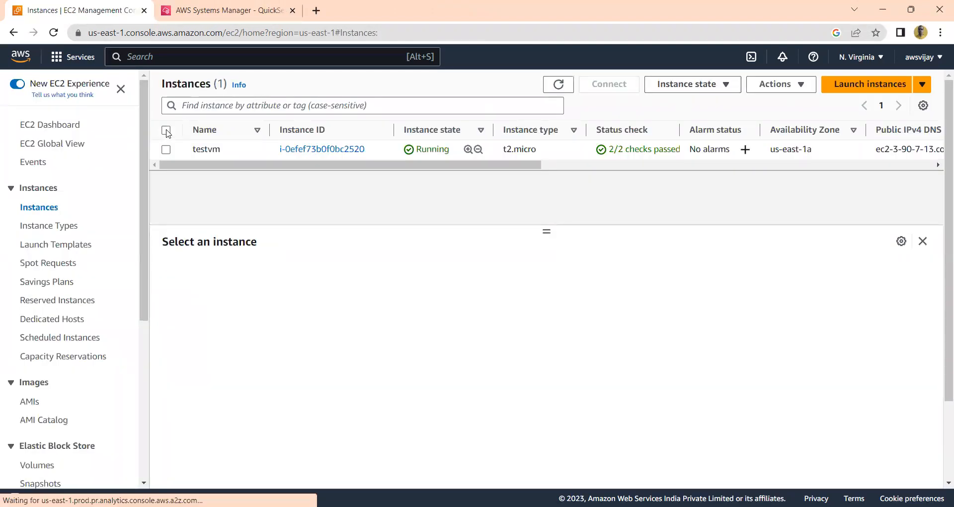
{"action": "left_click", "coordinate": [729, 86]}
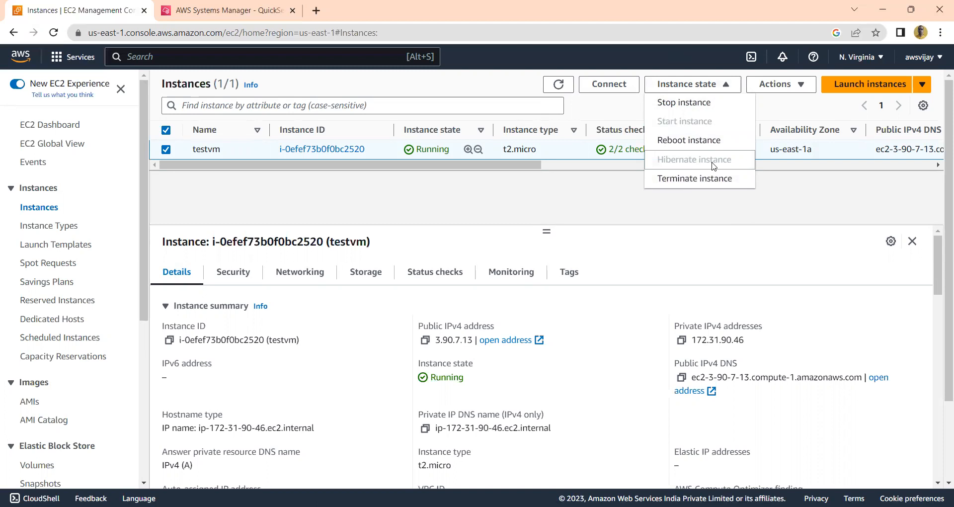
{"action": "left_click", "coordinate": [801, 86]}
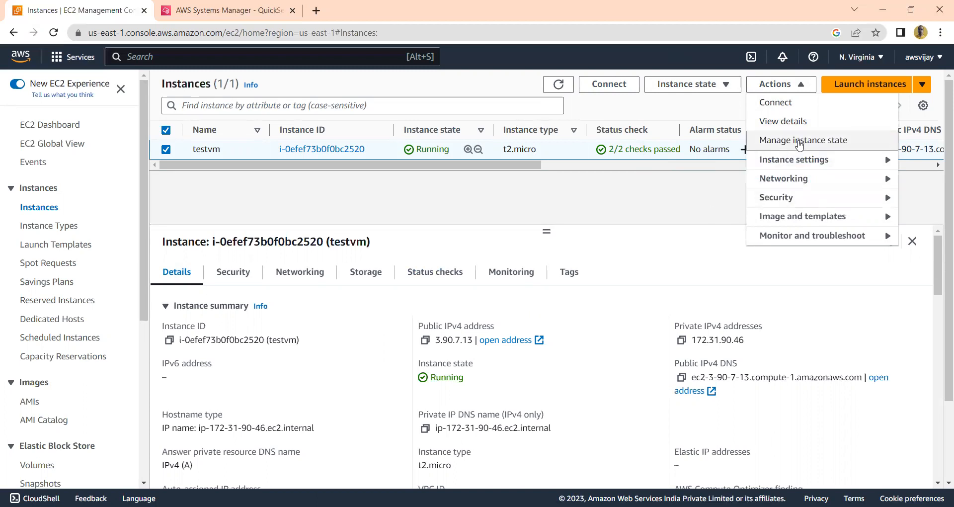
{"action": "left_click", "coordinate": [800, 143]}
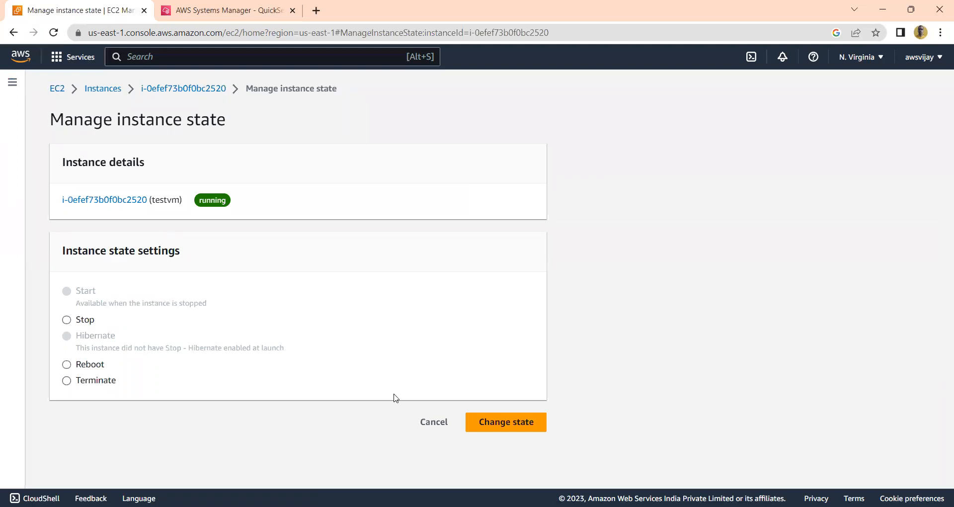
{"action": "left_click", "coordinate": [430, 429]}
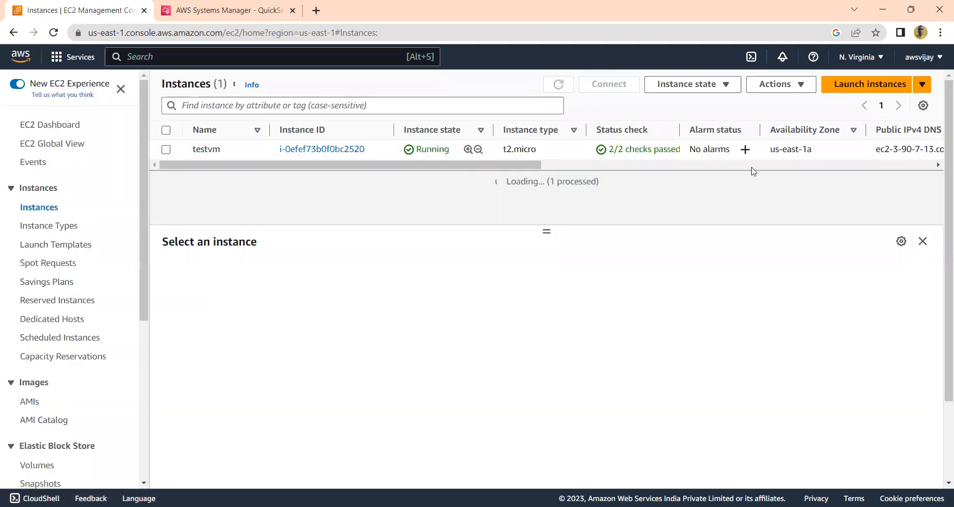
Review testvm's state actions and instance settings, and view the Attach to Auto Scaling Group page without attaching the instance
{"action": "left_click", "coordinate": [164, 132]}
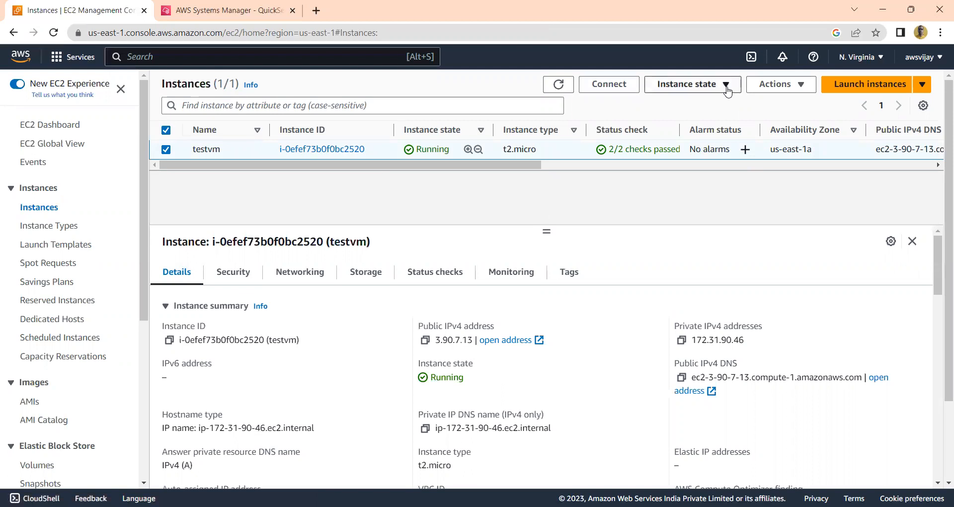
{"action": "left_click", "coordinate": [726, 86]}
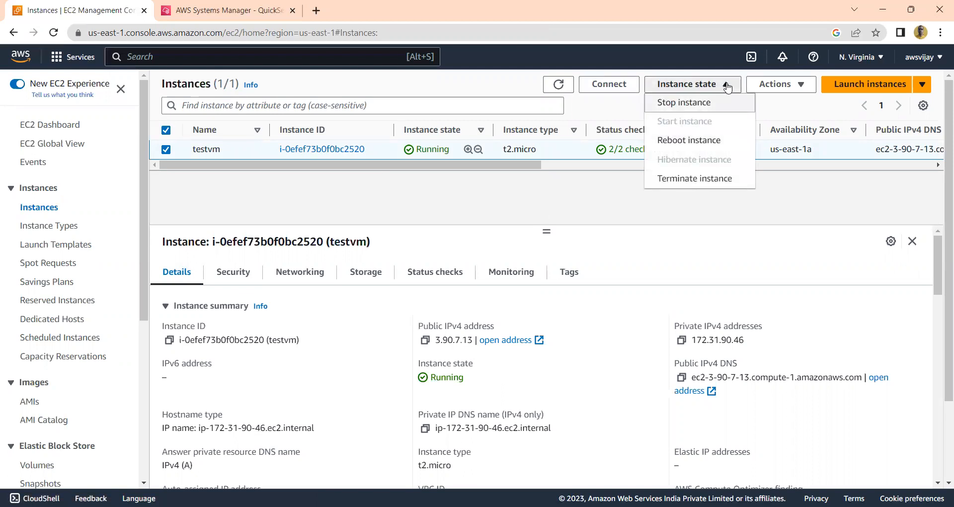
{"action": "left_click", "coordinate": [726, 85]}
{"action": "left_click", "coordinate": [803, 89]}
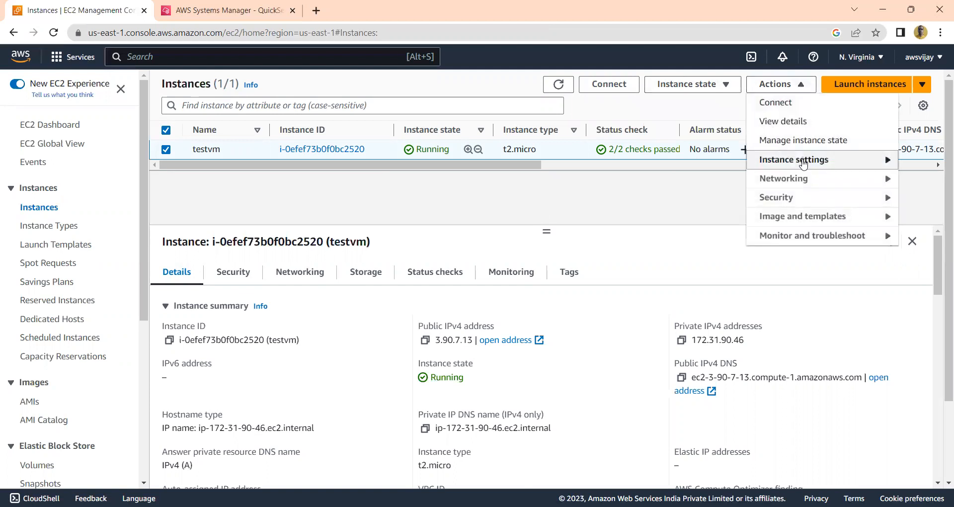
{"action": "mouse_move", "coordinate": [804, 163]}
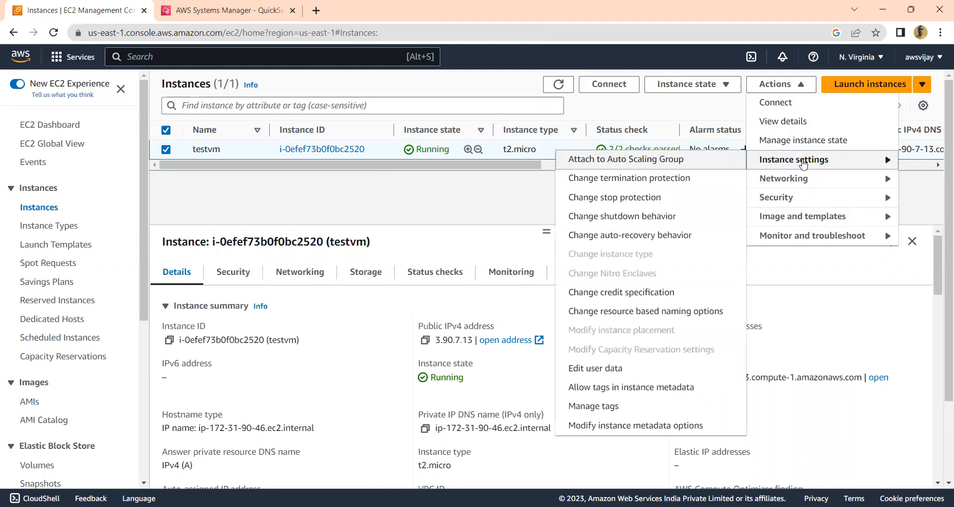
{"action": "left_click", "coordinate": [645, 162]}
{"action": "left_click", "coordinate": [449, 393]}
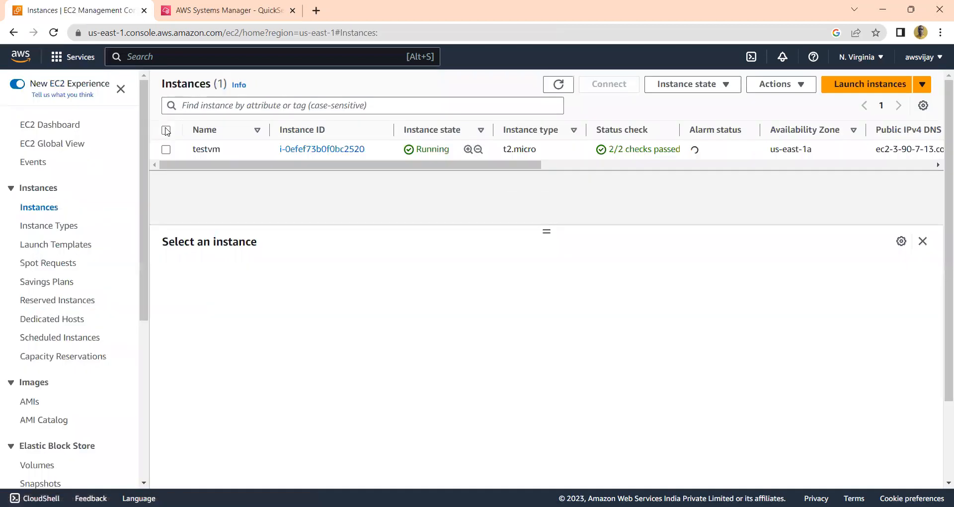
Enable termination protection for testvm and save the setting
{"action": "left_click", "coordinate": [166, 131]}
{"action": "left_click", "coordinate": [795, 86]}
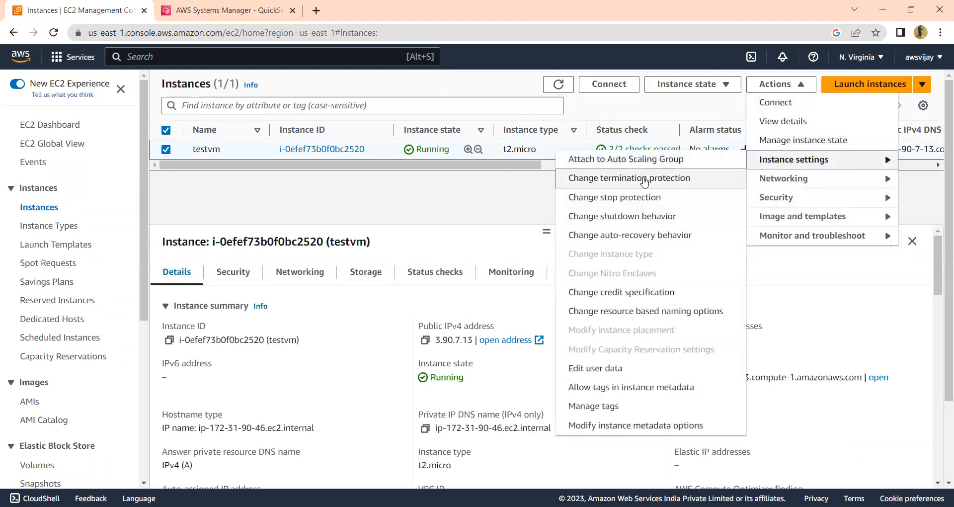
{"action": "left_click", "coordinate": [645, 180]}
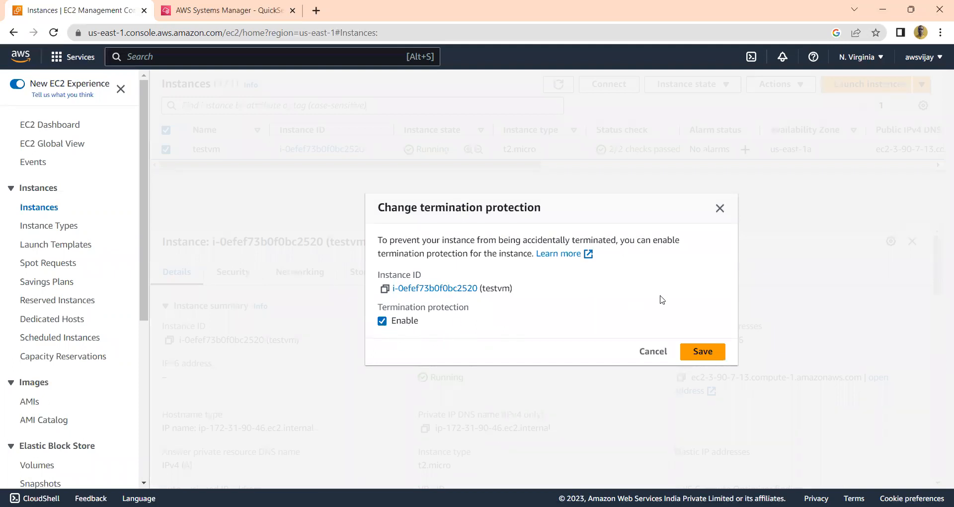
{"action": "left_click", "coordinate": [702, 354]}
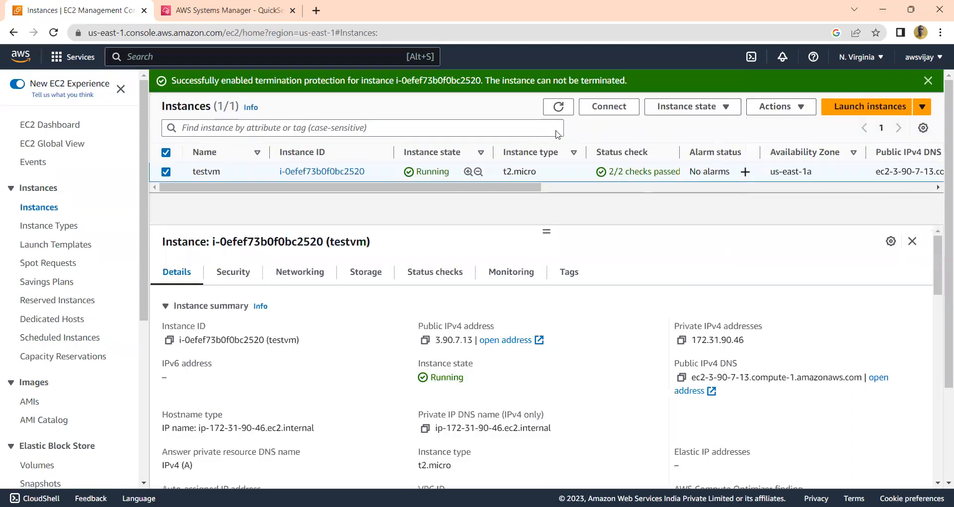
Try to terminate testvm to test its termination protection, and dismiss the resulting notification
{"action": "left_click", "coordinate": [725, 106]}
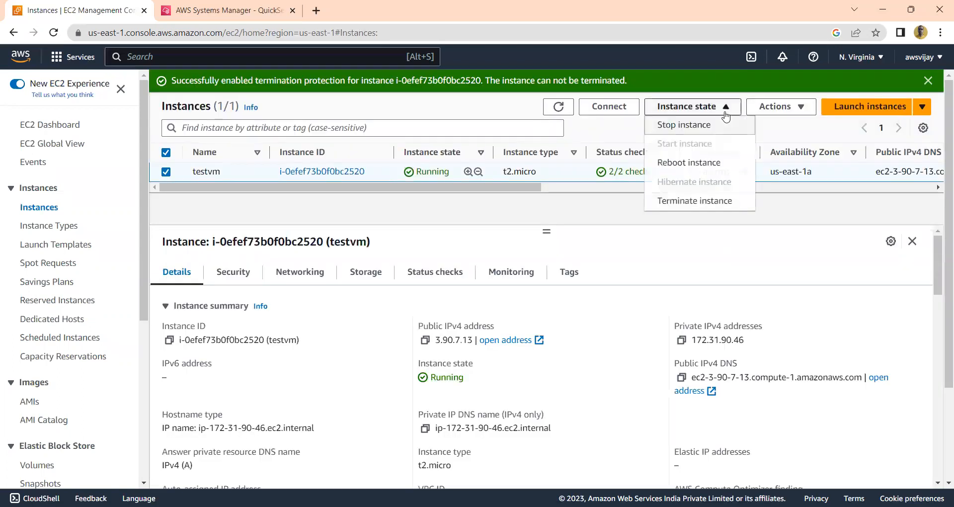
{"action": "left_click", "coordinate": [712, 203]}
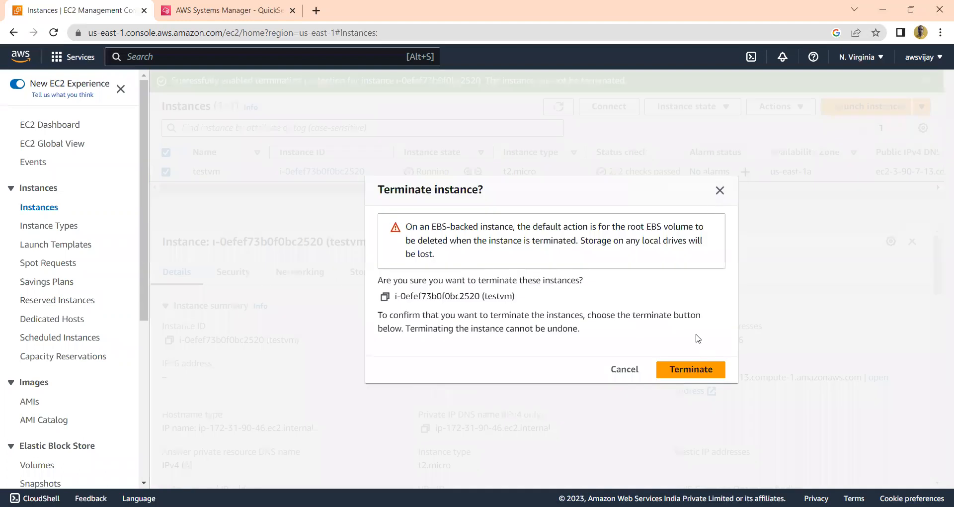
{"action": "left_click", "coordinate": [691, 370]}
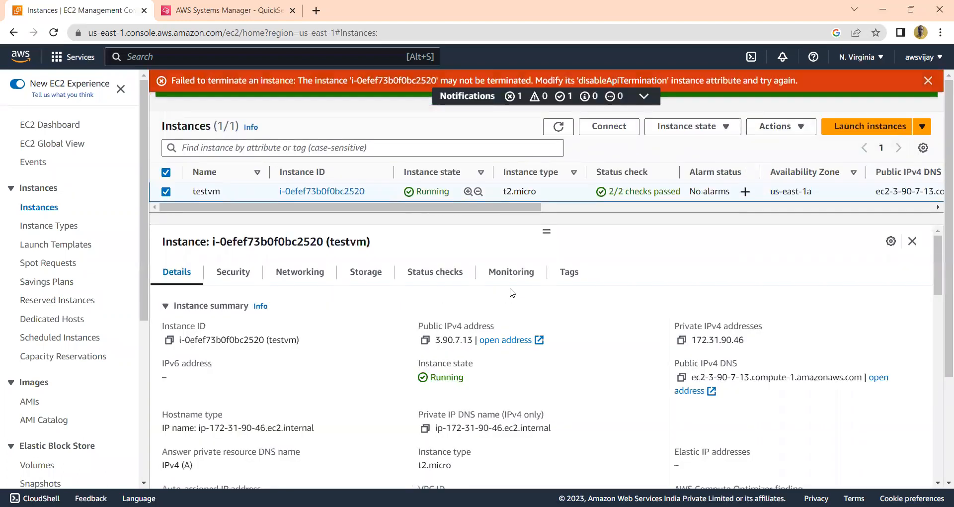
{"action": "left_click", "coordinate": [928, 82]}
Enable stop protection for testvm and save the setting
{"action": "left_click", "coordinate": [795, 107]}
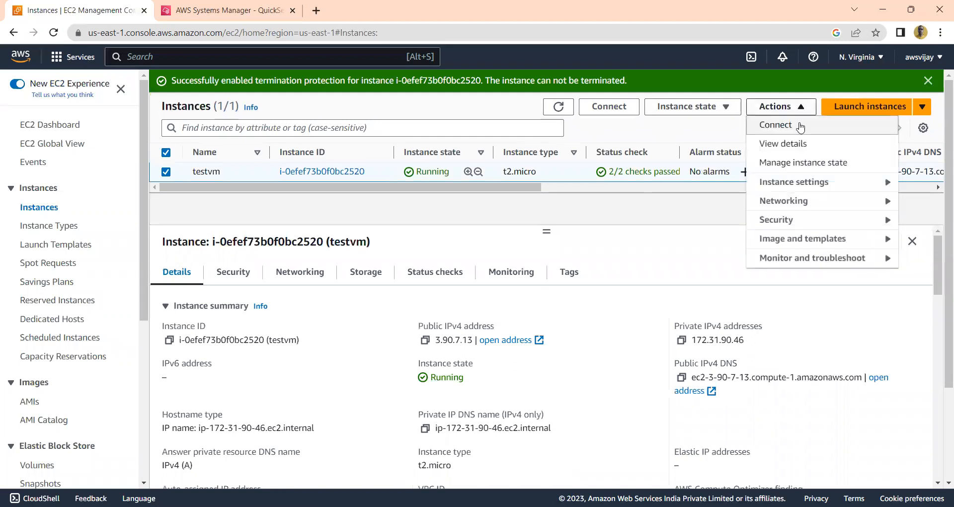
{"action": "mouse_move", "coordinate": [788, 184]}
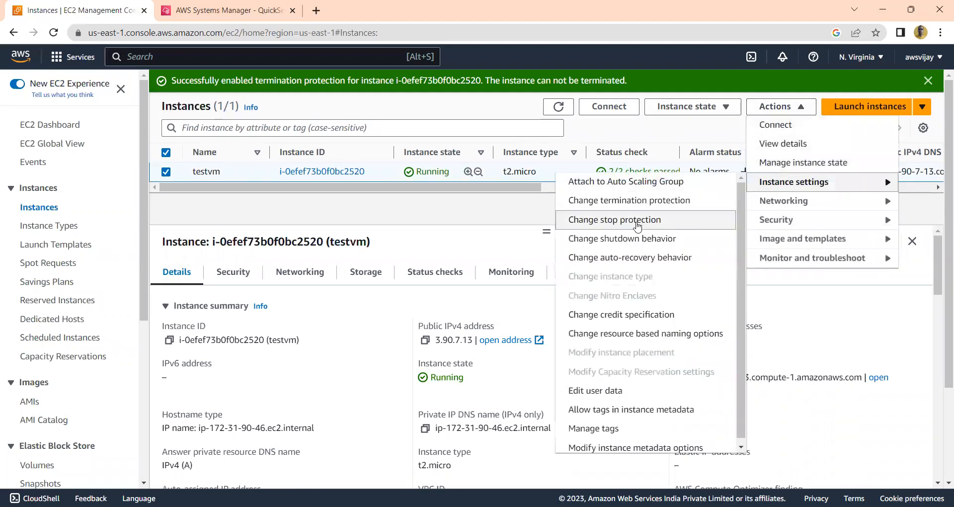
{"action": "left_click", "coordinate": [635, 214]}
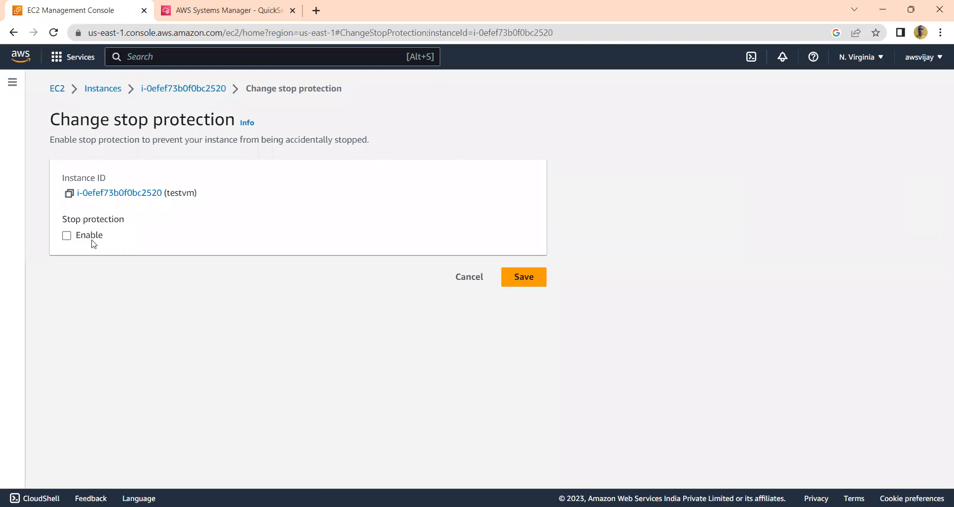
{"action": "left_click", "coordinate": [66, 235]}
{"action": "left_click", "coordinate": [527, 284]}
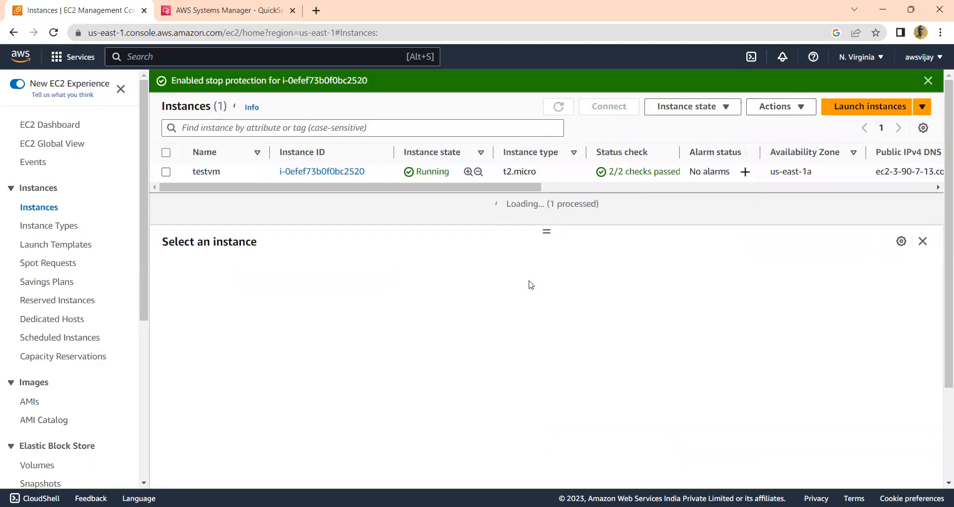
Try to stop testvm to test its stop protection, and dismiss the resulting notification
{"action": "left_click", "coordinate": [165, 155]}
{"action": "left_click", "coordinate": [719, 106]}
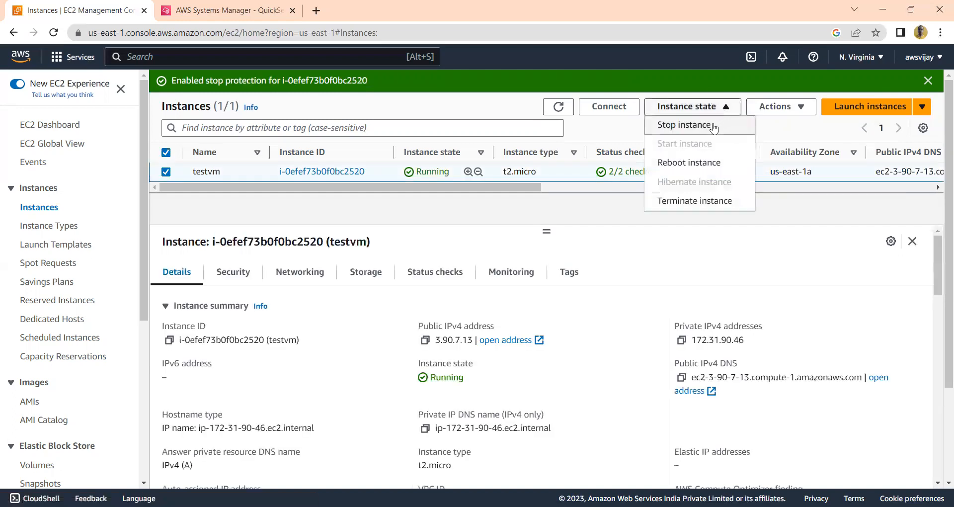
{"action": "left_click", "coordinate": [715, 127]}
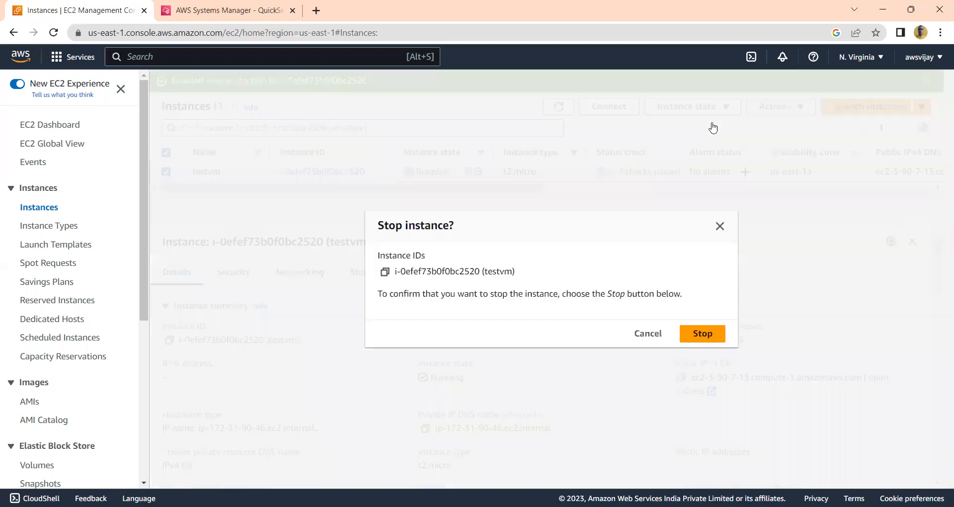
{"action": "left_click", "coordinate": [703, 333]}
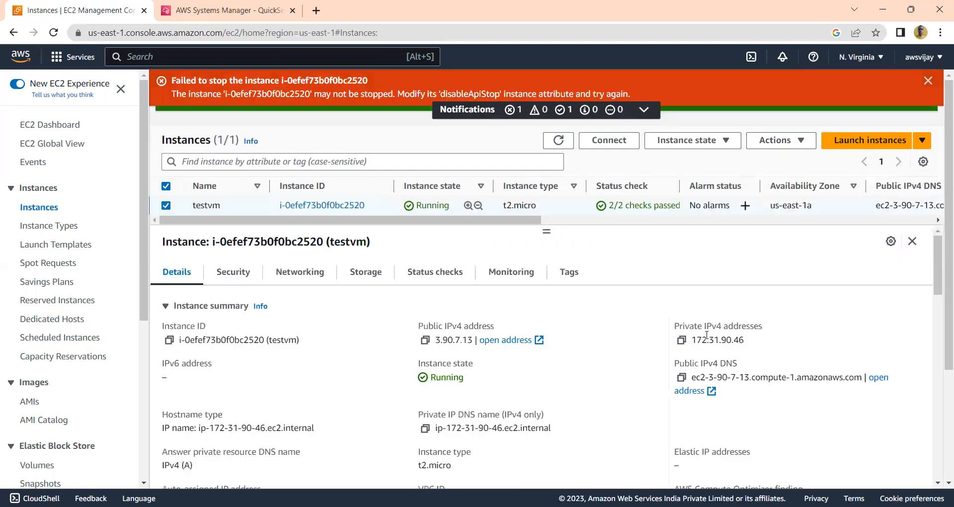
{"action": "left_click", "coordinate": [929, 82]}
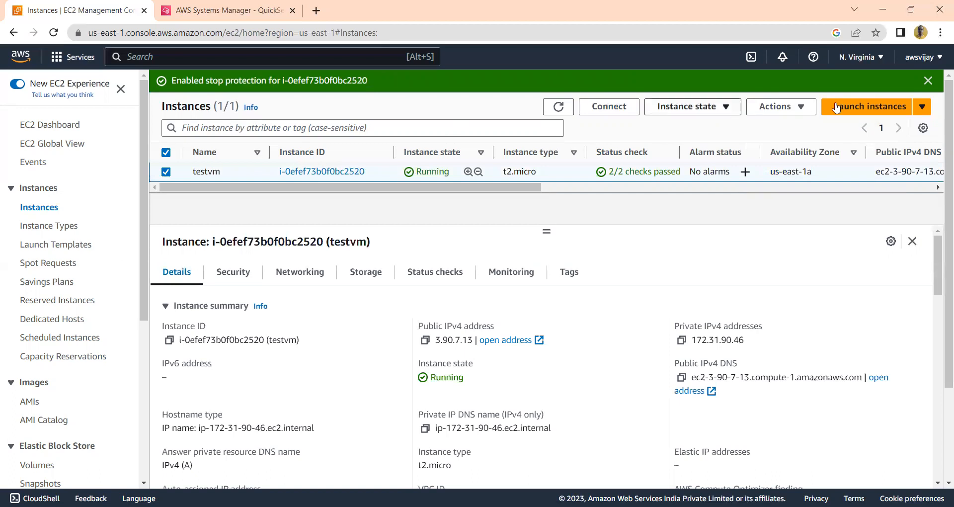
View the shutdown behavior options for testvm and cancel without changing the setting
{"action": "left_click", "coordinate": [800, 110]}
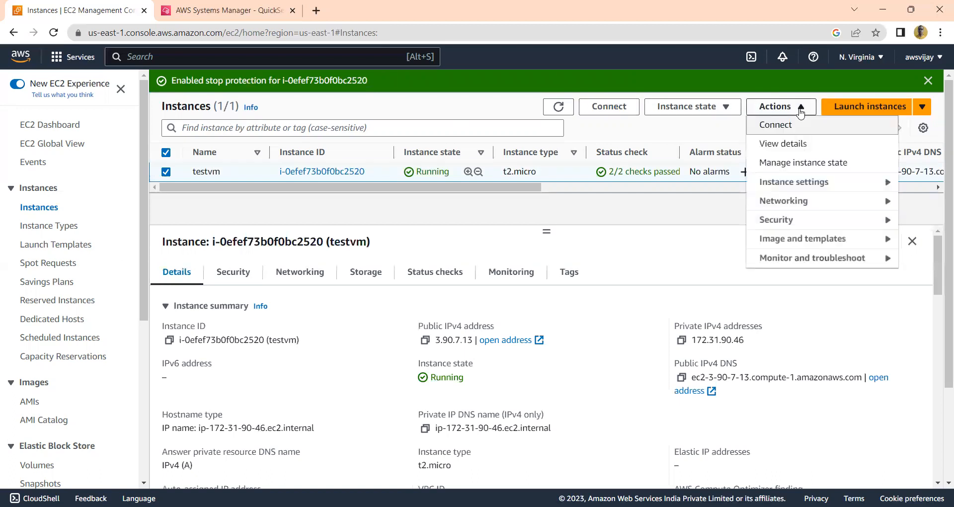
{"action": "left_click", "coordinate": [811, 187]}
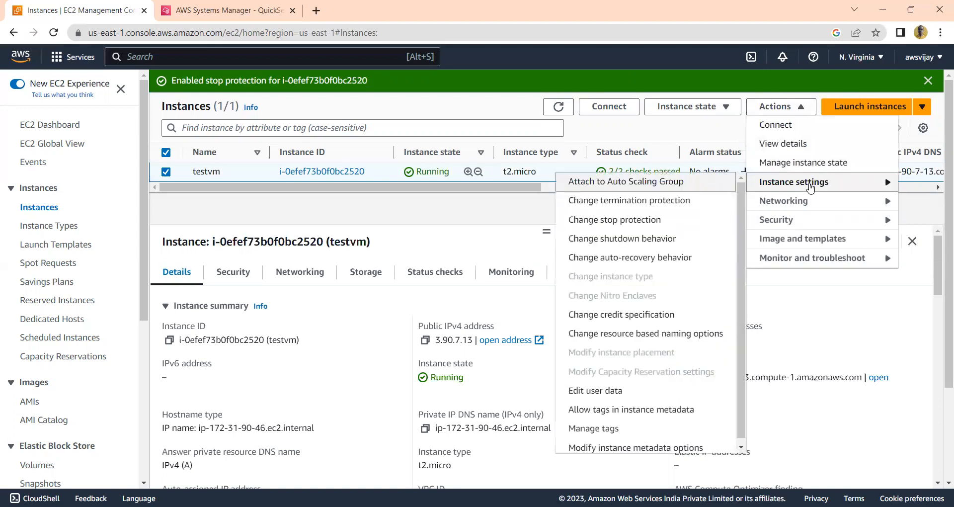
{"action": "left_click", "coordinate": [634, 241]}
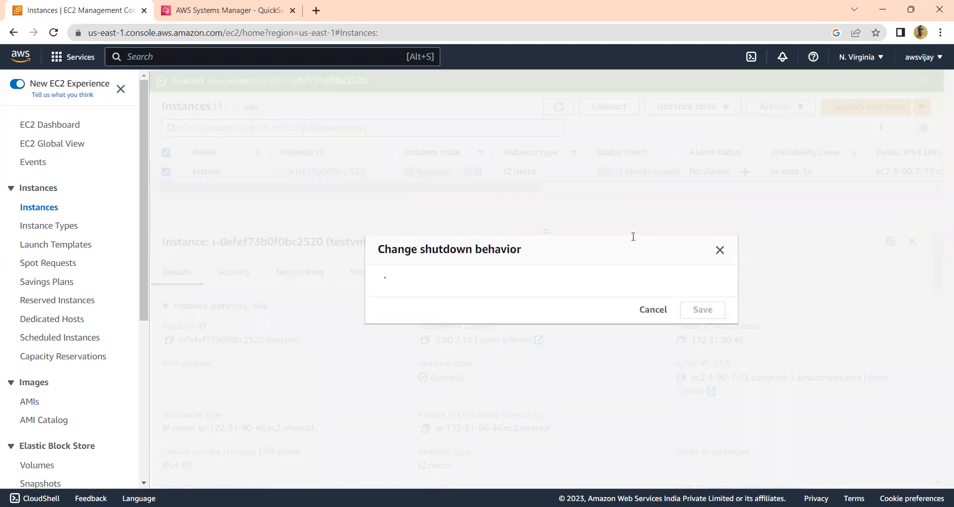
{"action": "left_click", "coordinate": [507, 337]}
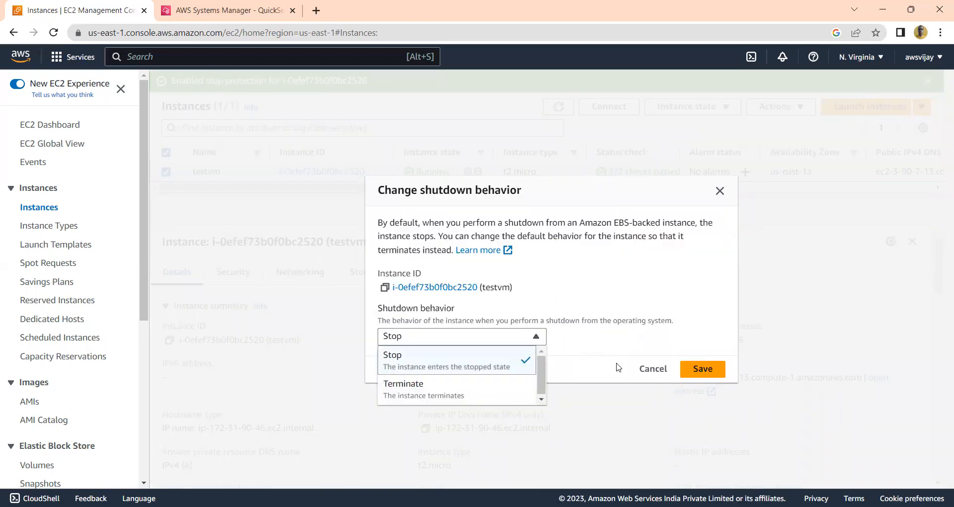
{"action": "left_click", "coordinate": [654, 372]}
{"action": "left_click", "coordinate": [653, 372]}
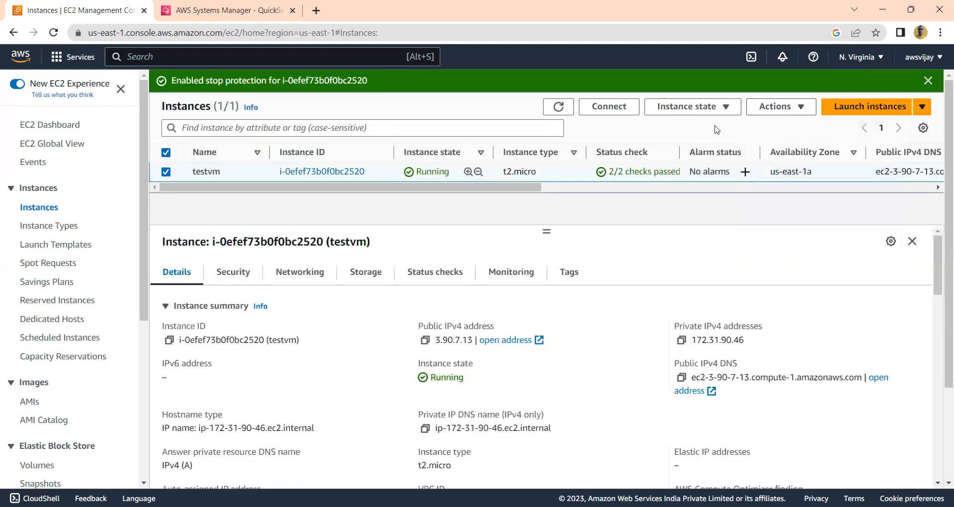
View testvm's auto-recovery behavior options and cancel without changing the setting
{"action": "left_click", "coordinate": [801, 108]}
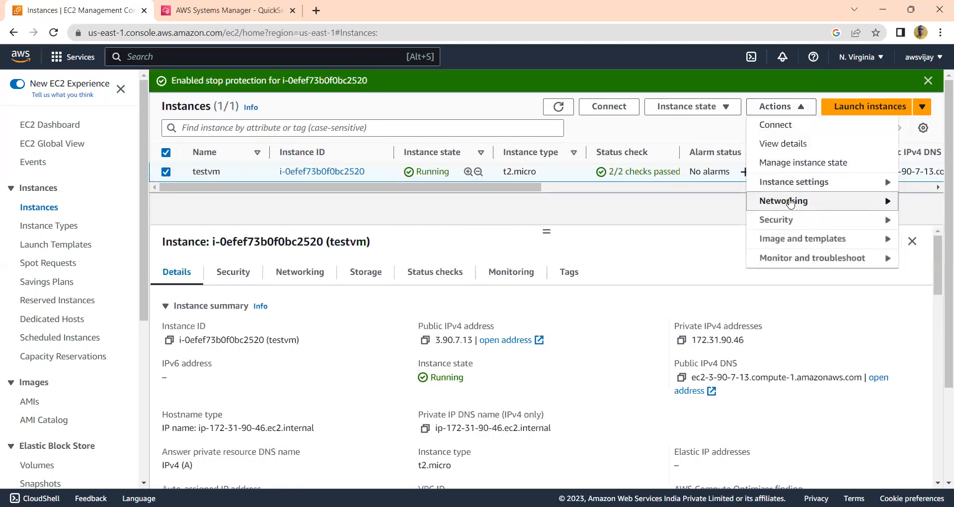
{"action": "left_click", "coordinate": [797, 183]}
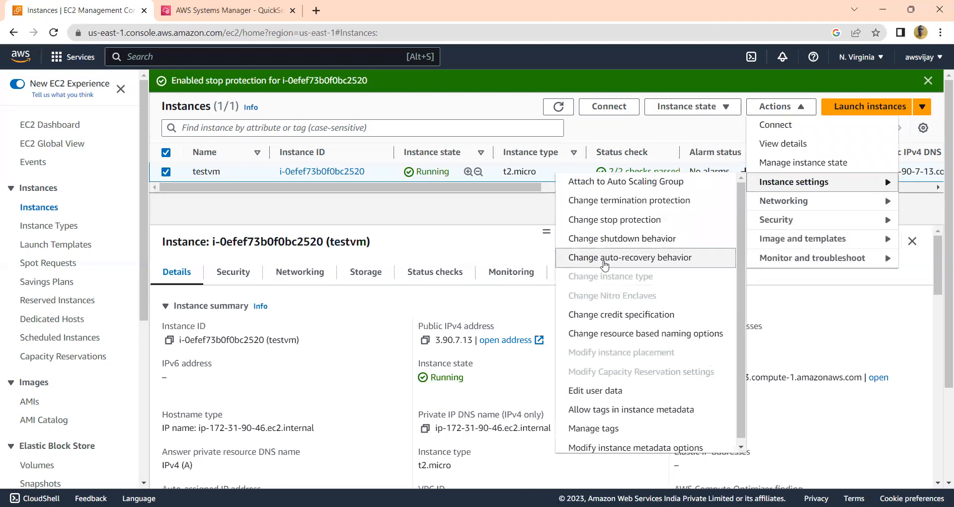
{"action": "left_click", "coordinate": [607, 259]}
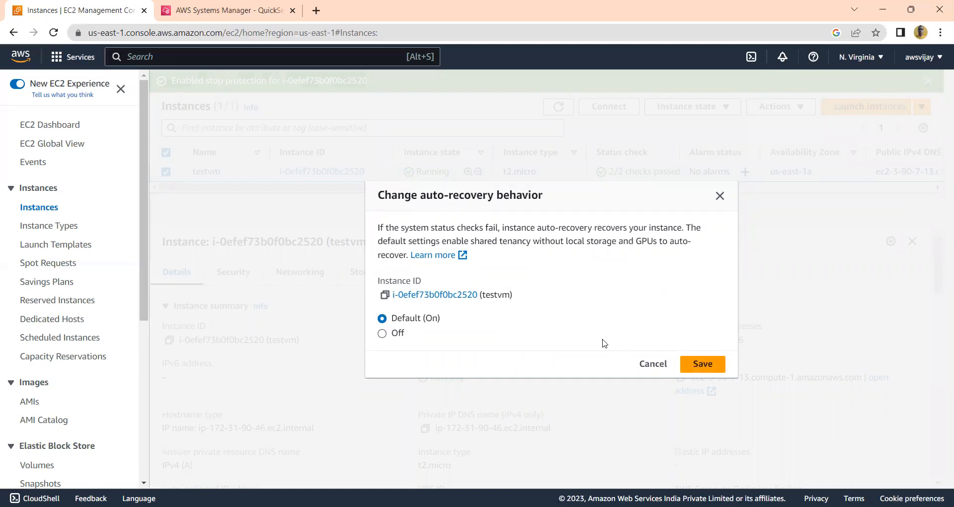
{"action": "left_click", "coordinate": [652, 364]}
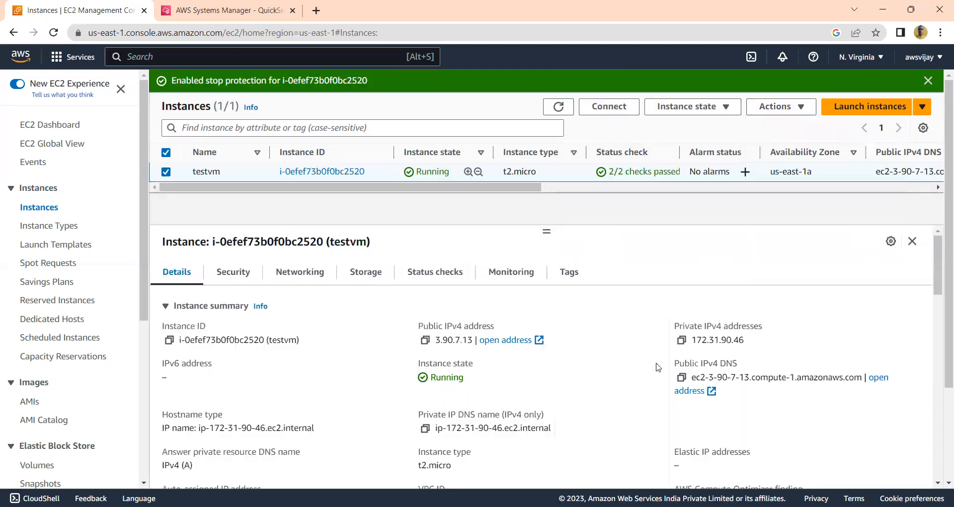
View testvm's CPU credit specification options and cancel without changing unlimited mode
{"action": "left_click", "coordinate": [788, 107]}
{"action": "mouse_move", "coordinate": [788, 189]}
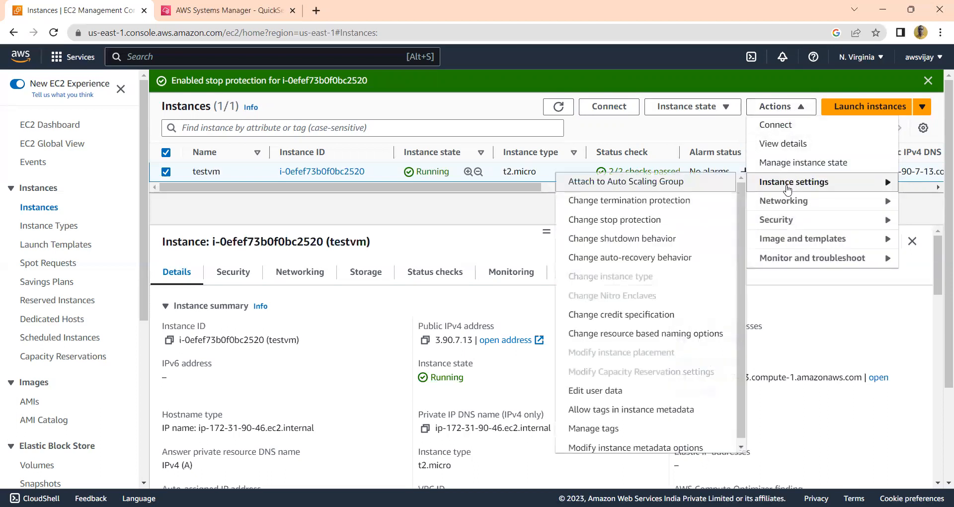
{"action": "left_click", "coordinate": [646, 319]}
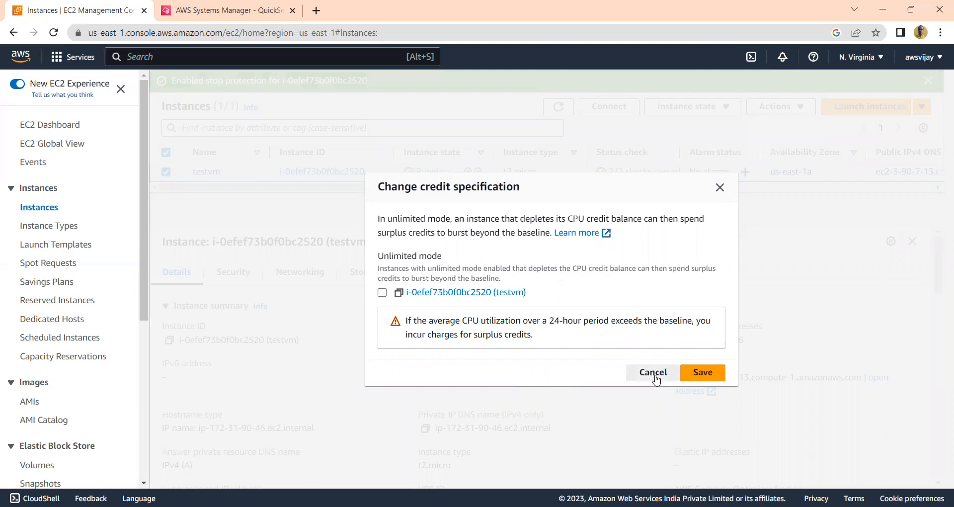
{"action": "left_click", "coordinate": [654, 374]}
View the resource based naming options for testvm and cancel without saving any change
{"action": "left_click", "coordinate": [779, 107]}
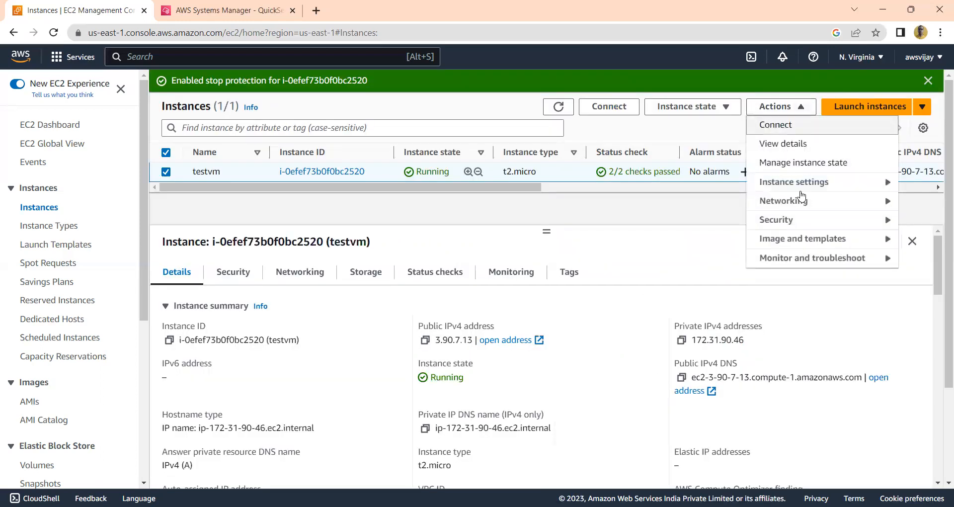
{"action": "mouse_move", "coordinate": [804, 190]}
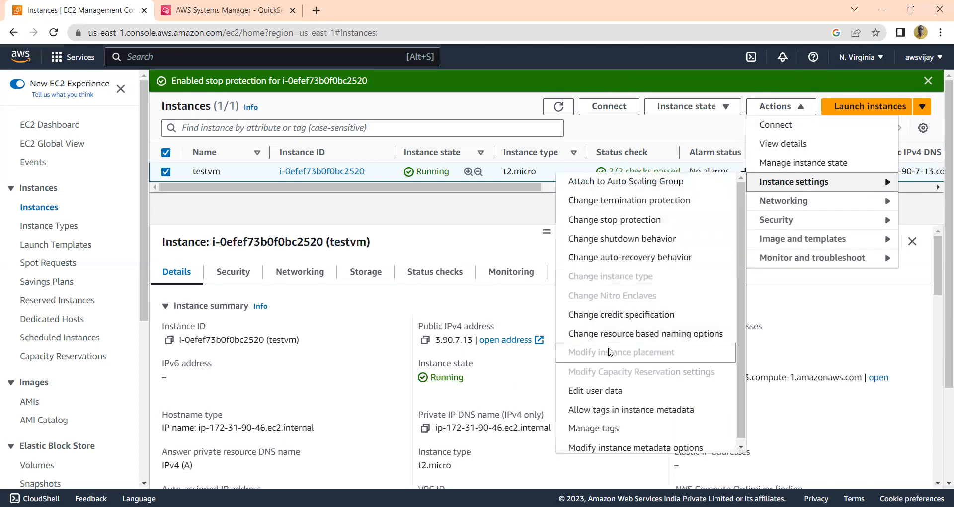
{"action": "left_click", "coordinate": [631, 335]}
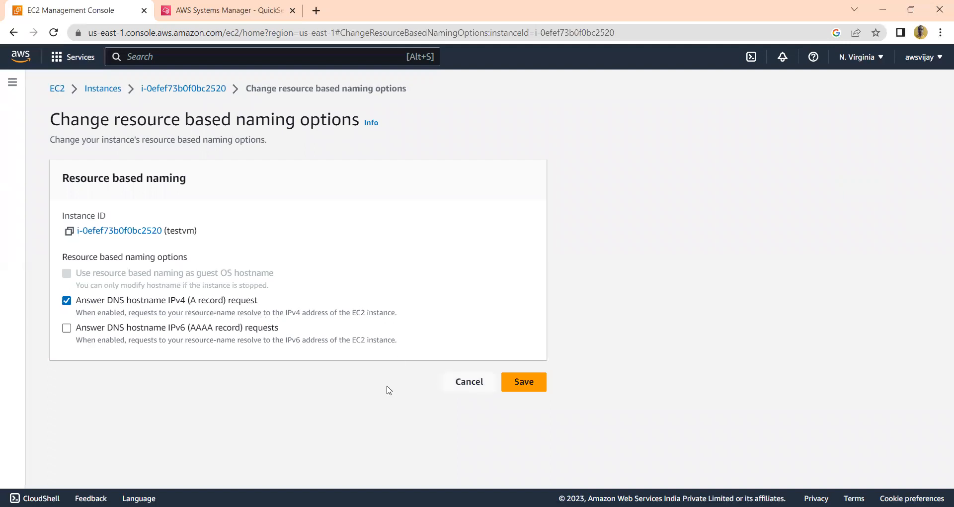
{"action": "left_click", "coordinate": [468, 391]}
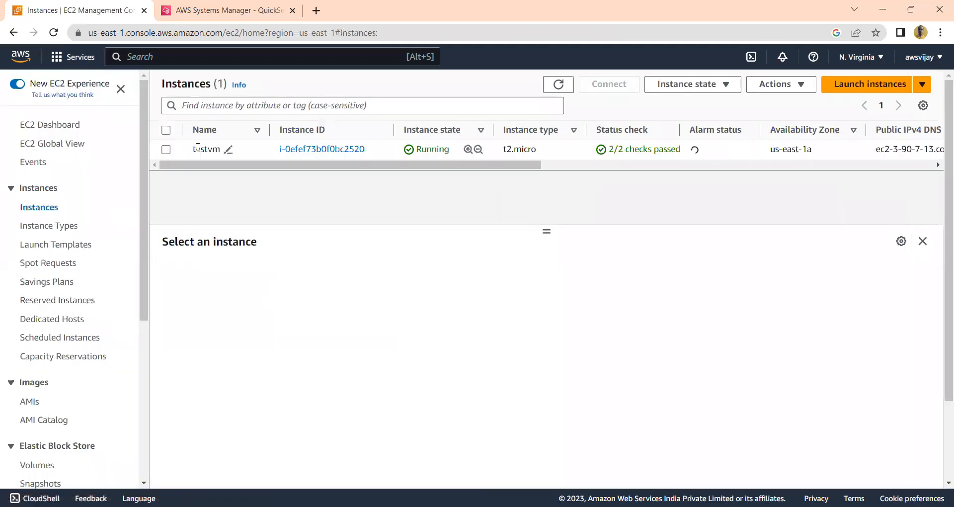
Select testvm, view its user data on the edit page, and cancel without editing
{"action": "left_click", "coordinate": [168, 132]}
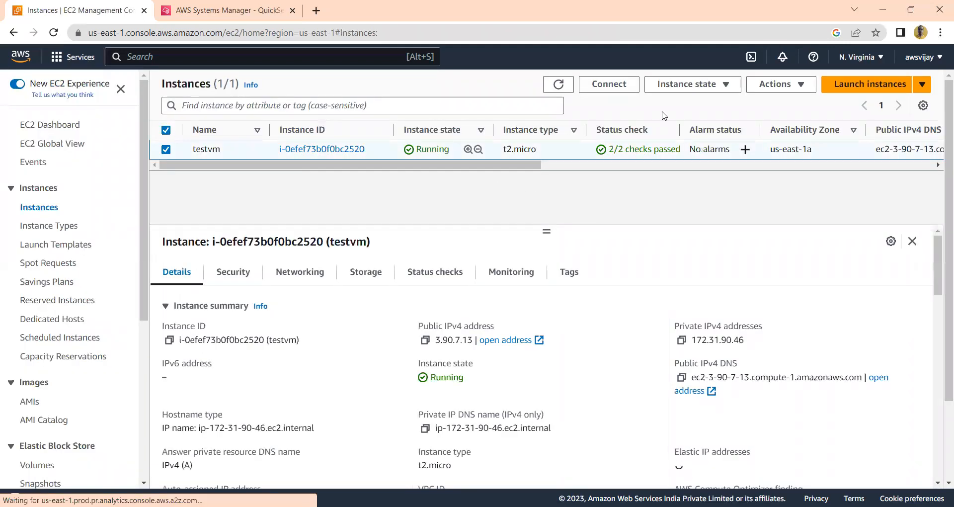
{"action": "left_click", "coordinate": [795, 84]}
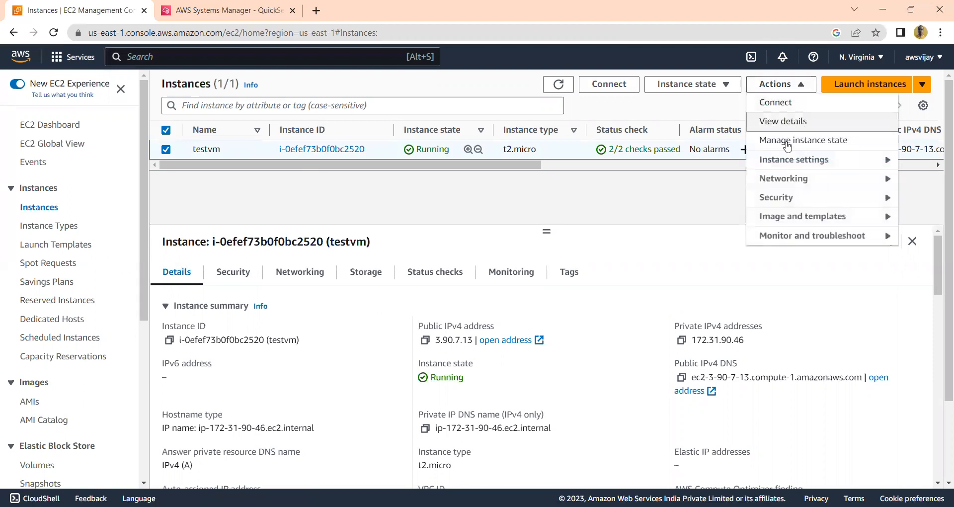
{"action": "mouse_move", "coordinate": [782, 161]}
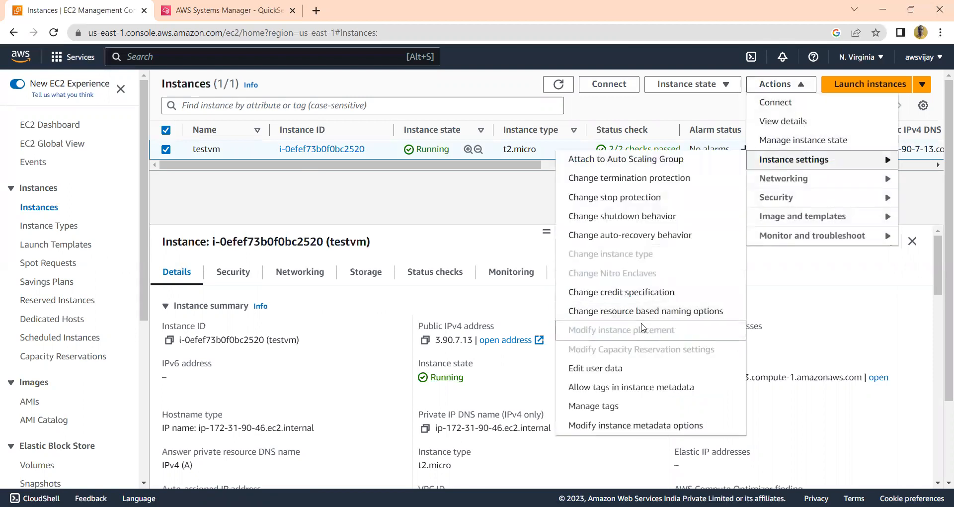
{"action": "left_click", "coordinate": [643, 377]}
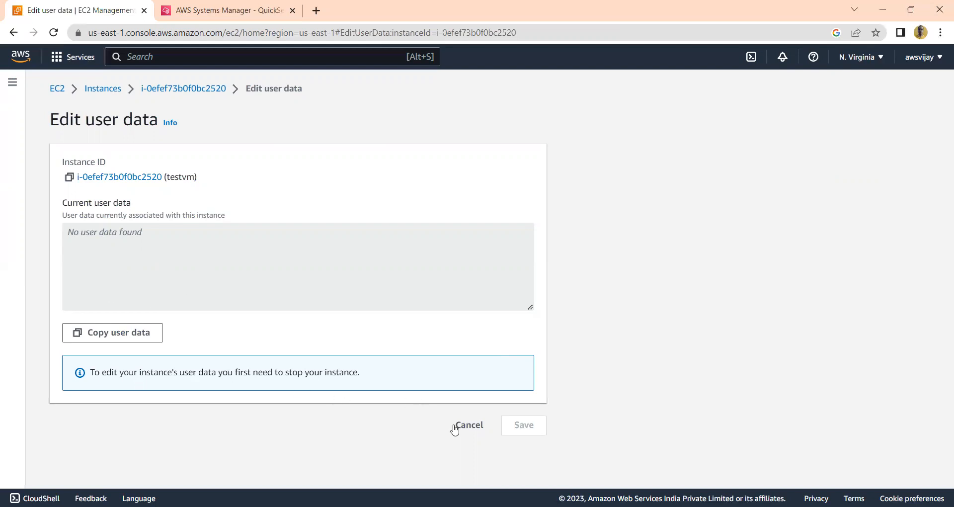
{"action": "left_click", "coordinate": [473, 433]}
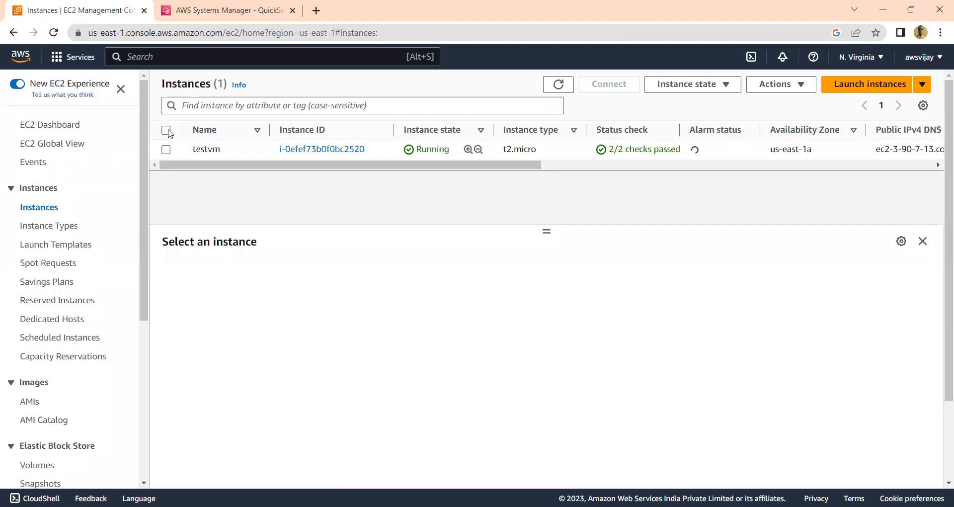
Select testvm, review the options for attaching a network interface, and cancel without attaching one
{"action": "left_click", "coordinate": [168, 131]}
{"action": "left_click", "coordinate": [797, 85]}
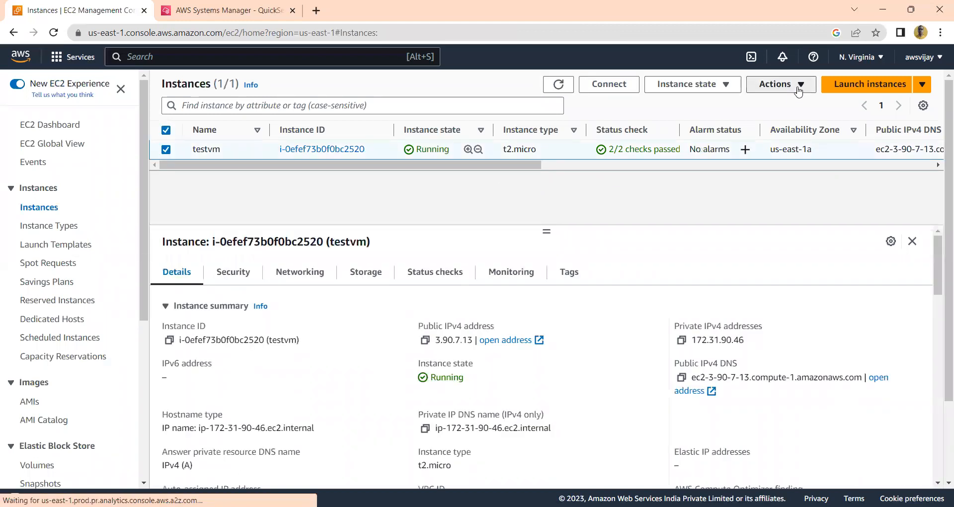
{"action": "left_click", "coordinate": [796, 159]}
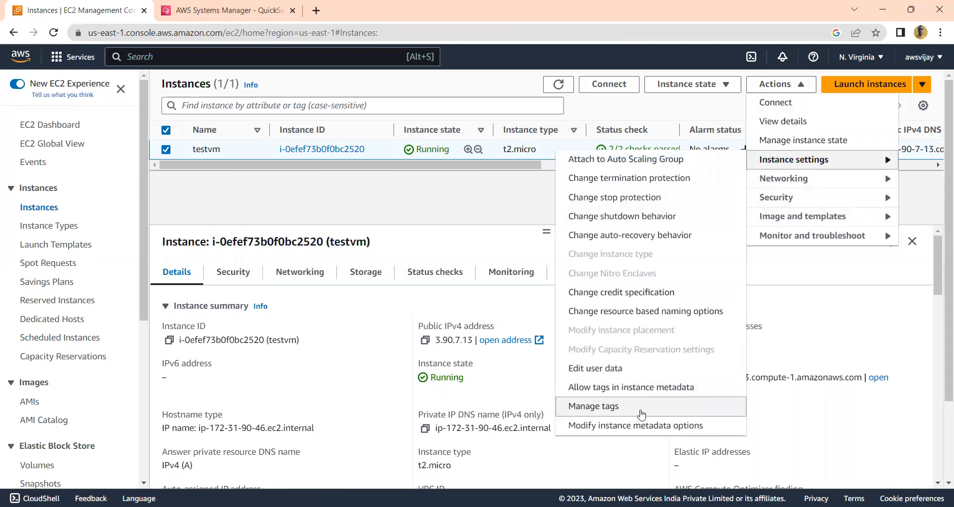
{"action": "left_click", "coordinate": [817, 183]}
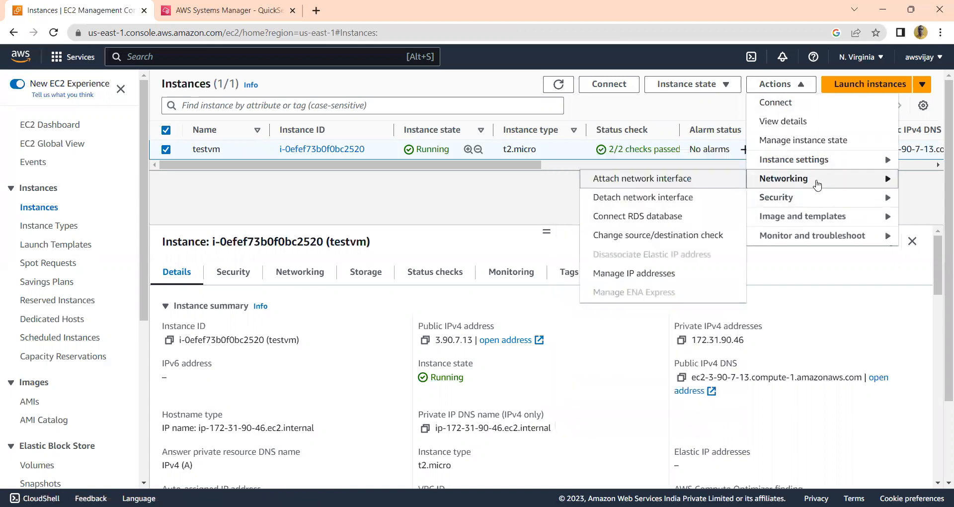
{"action": "left_click", "coordinate": [687, 183]}
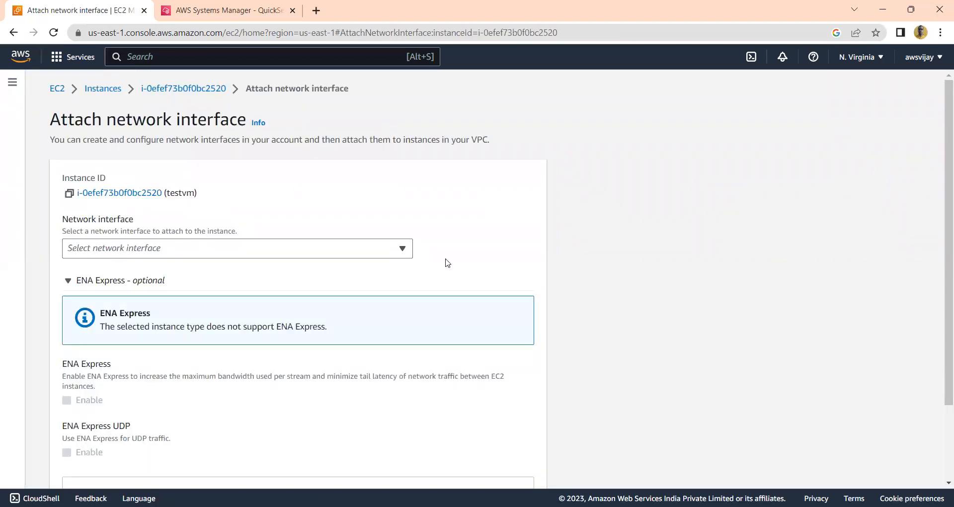
{"action": "scroll", "coordinate": [941, 441], "scroll_direction": "down", "scroll_amount": 2}
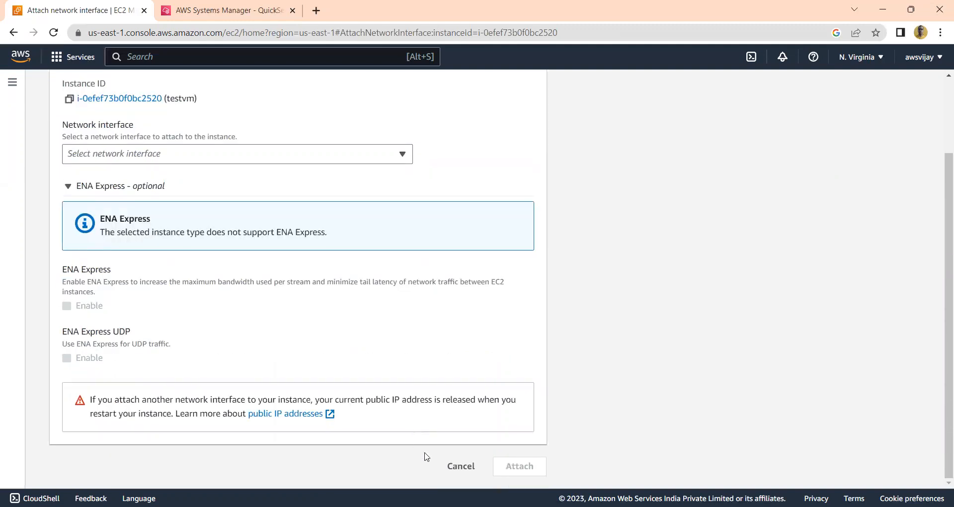
{"action": "left_click", "coordinate": [452, 470]}
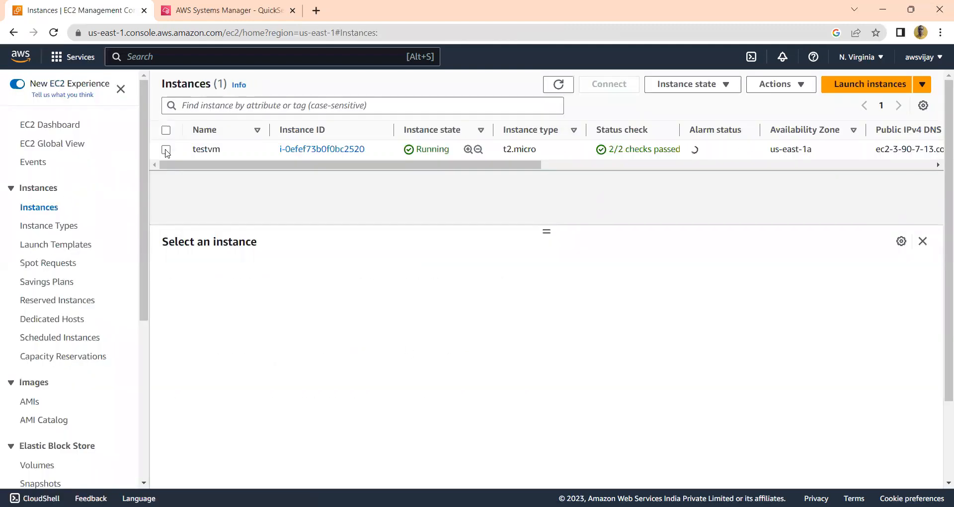
Select testvm, view the options for connecting it to an RDS database, and cancel without connecting
{"action": "left_click", "coordinate": [166, 131]}
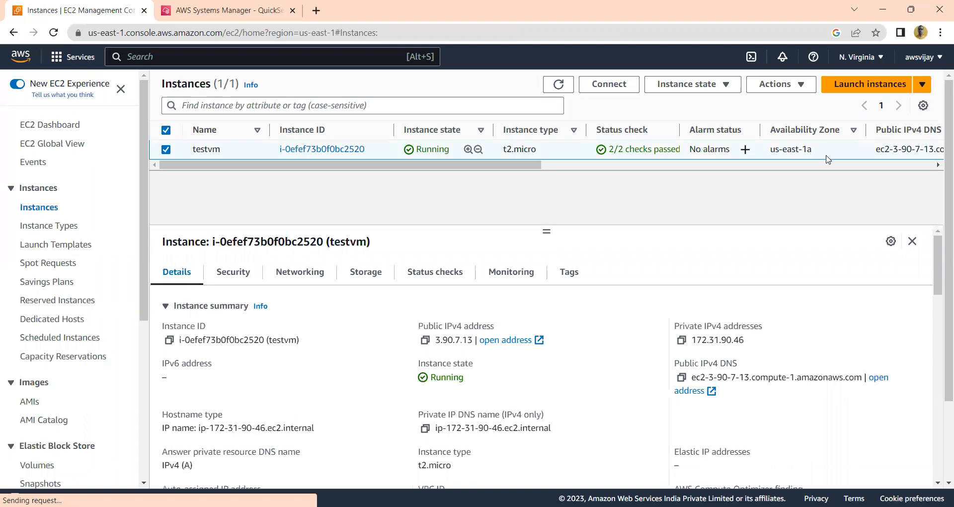
{"action": "left_click", "coordinate": [796, 91]}
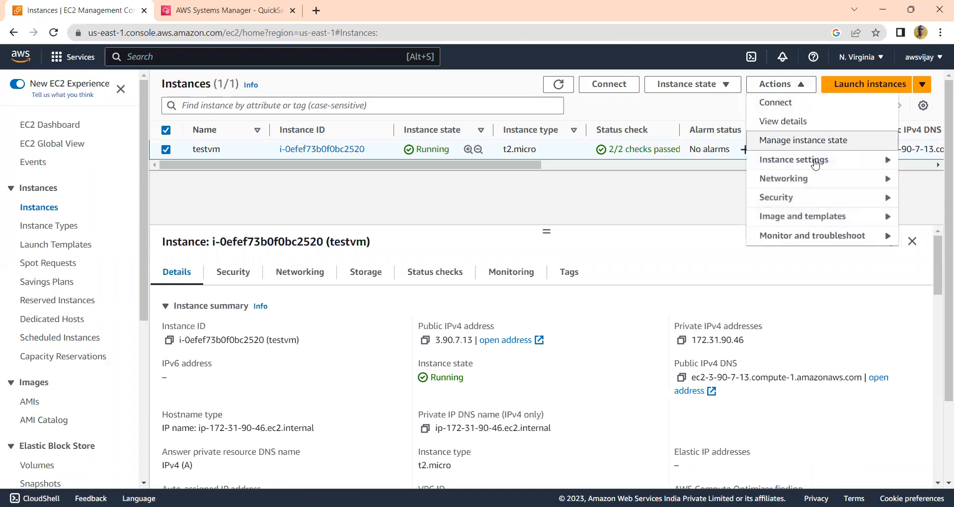
{"action": "mouse_move", "coordinate": [814, 185]}
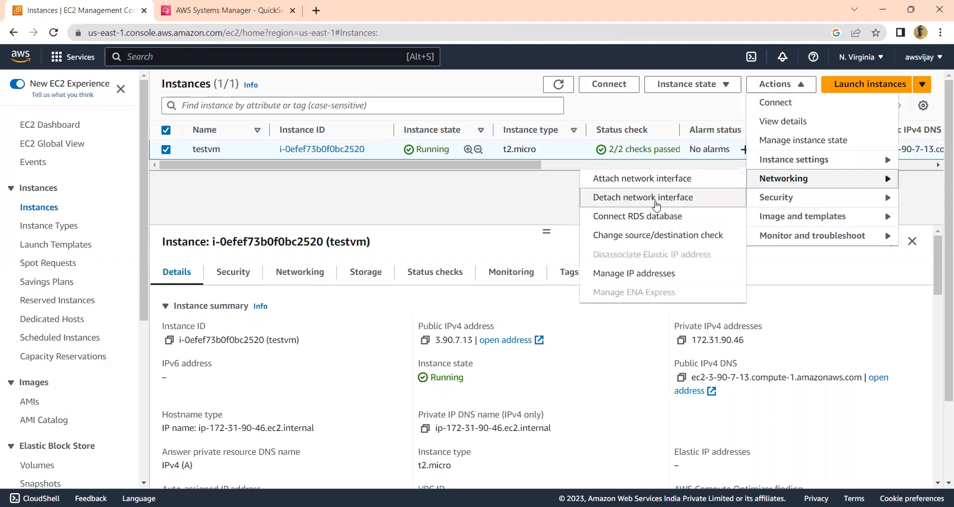
{"action": "left_click", "coordinate": [653, 217]}
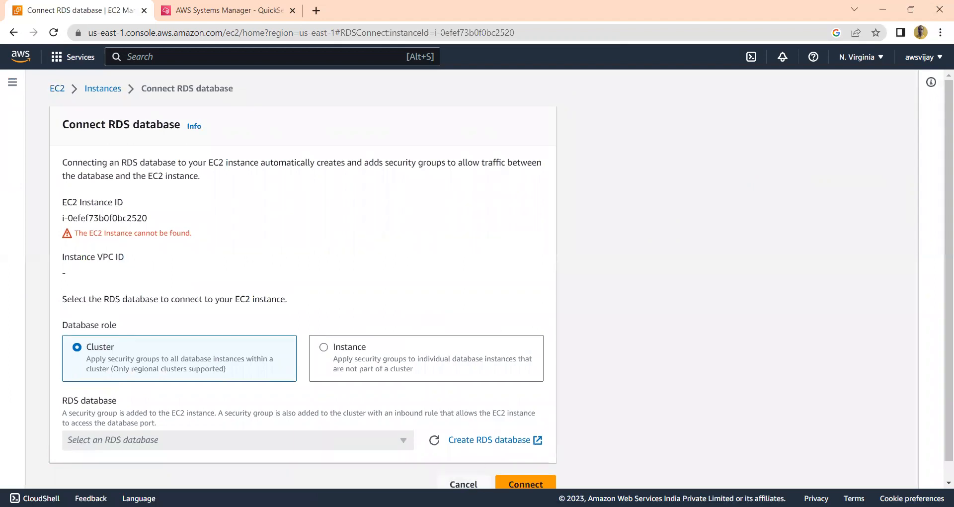
{"action": "left_click", "coordinate": [463, 485]}
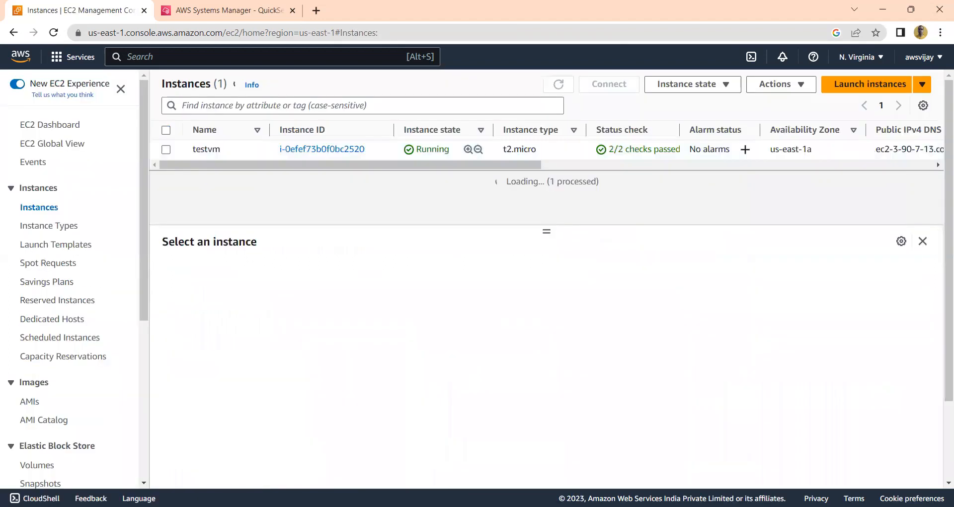
Select testvm, view its source/destination check setting, and cancel without changing it
{"action": "left_click", "coordinate": [166, 134]}
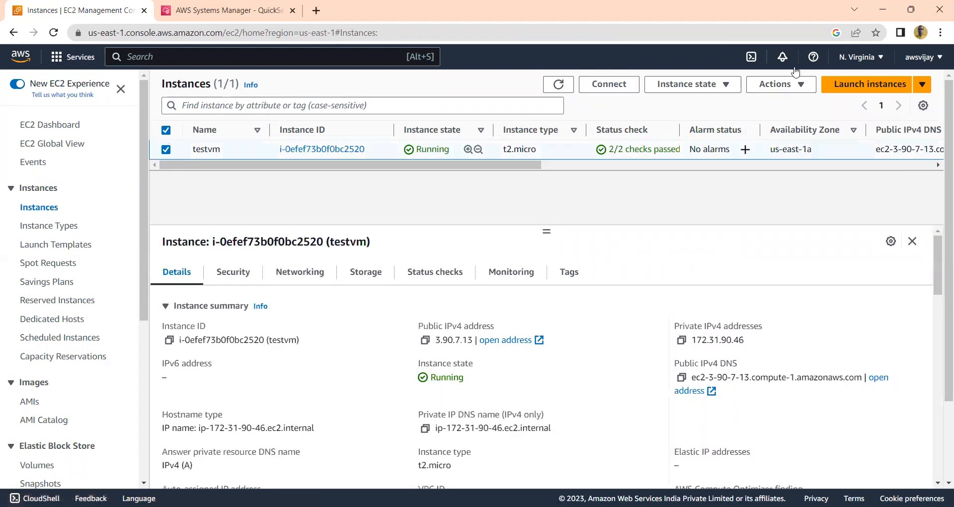
{"action": "left_click", "coordinate": [783, 57]}
{"action": "left_click", "coordinate": [788, 84]}
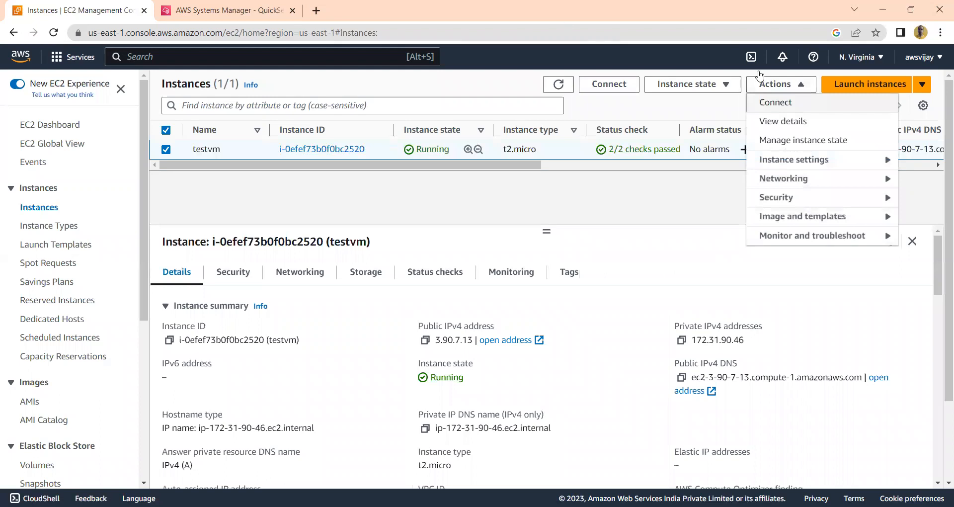
{"action": "mouse_move", "coordinate": [773, 182]}
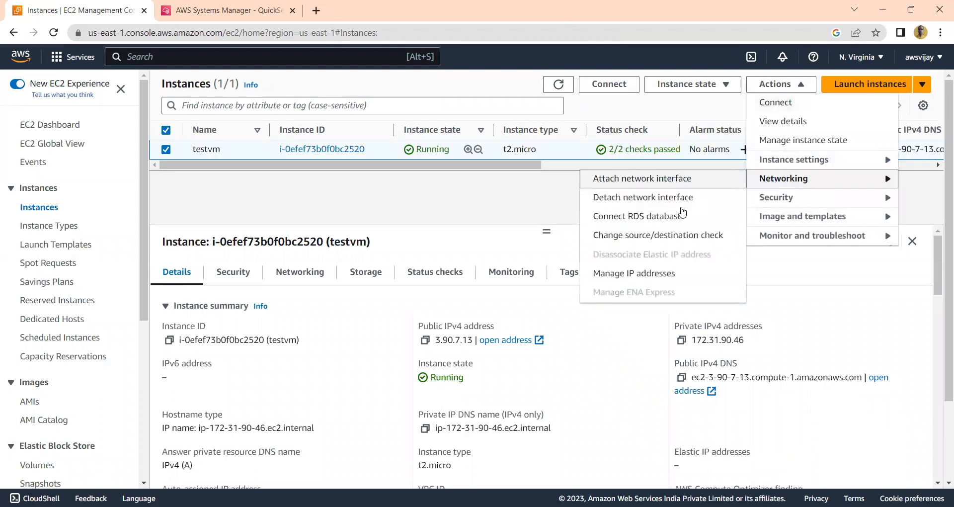
{"action": "left_click", "coordinate": [658, 237]}
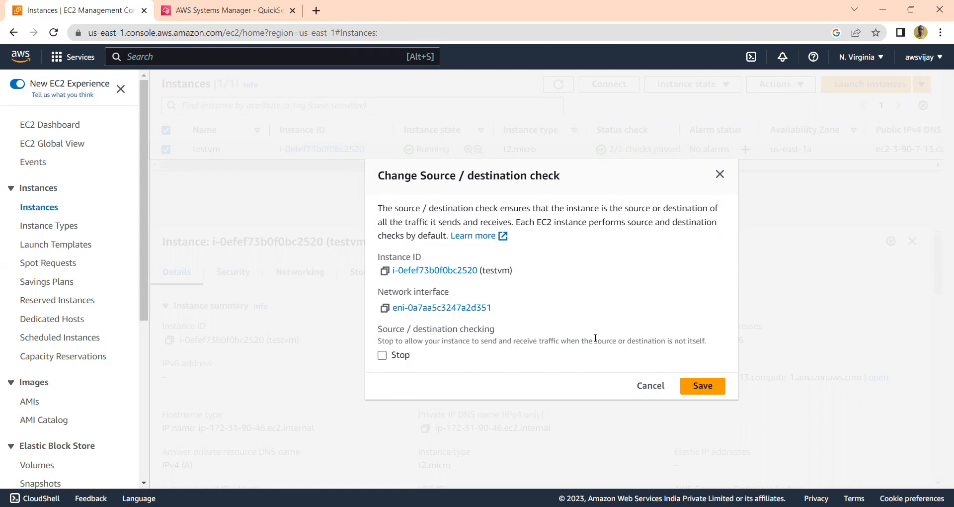
{"action": "left_click", "coordinate": [649, 392]}
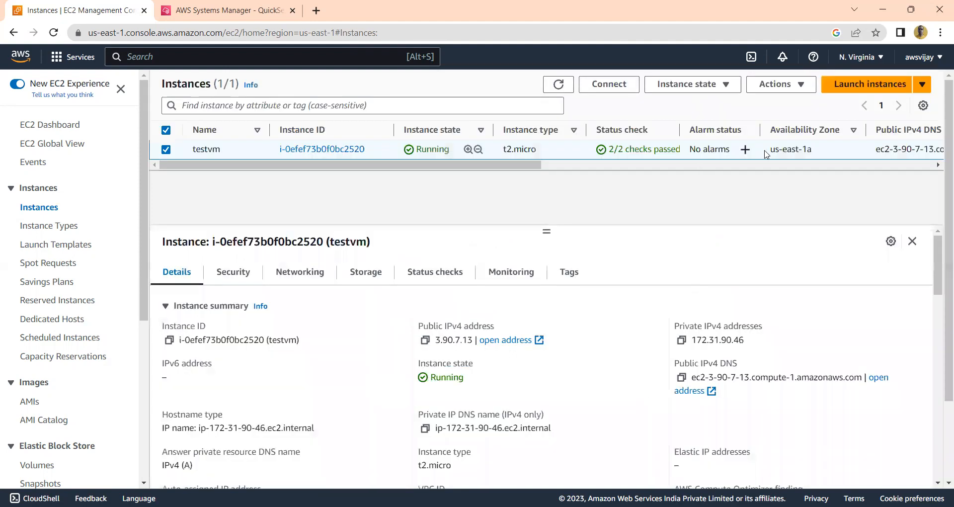
Open IP address management for testvm, expand the eth0 interface to view its IPv4 addresses, and cancel without changes
{"action": "left_click", "coordinate": [802, 85]}
{"action": "mouse_move", "coordinate": [805, 180]}
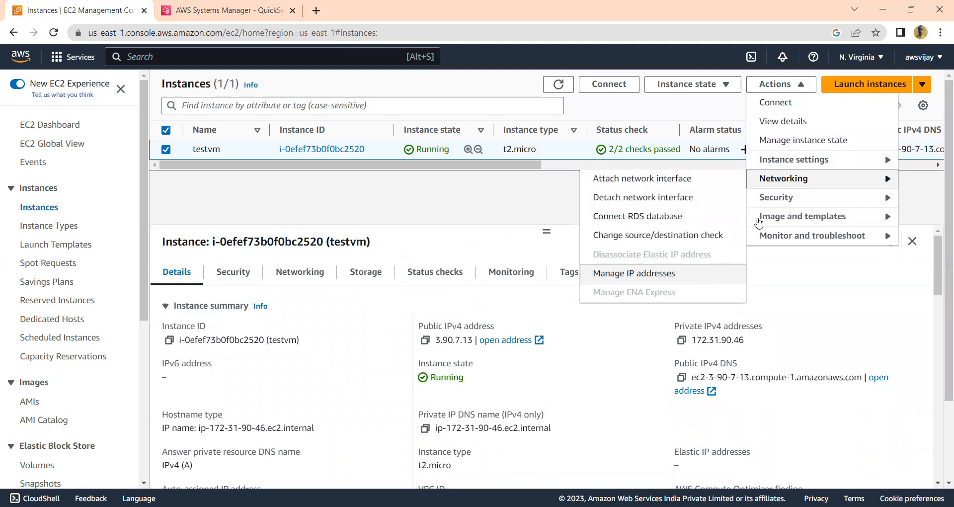
{"action": "left_click", "coordinate": [675, 277]}
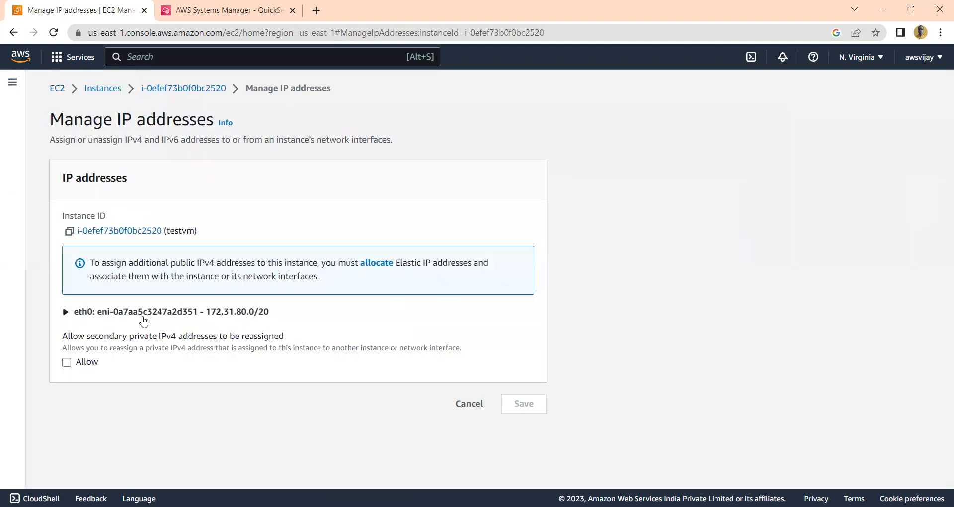
{"action": "left_click", "coordinate": [66, 318]}
{"action": "scroll", "coordinate": [941, 462], "scroll_direction": "down", "scroll_amount": 2}
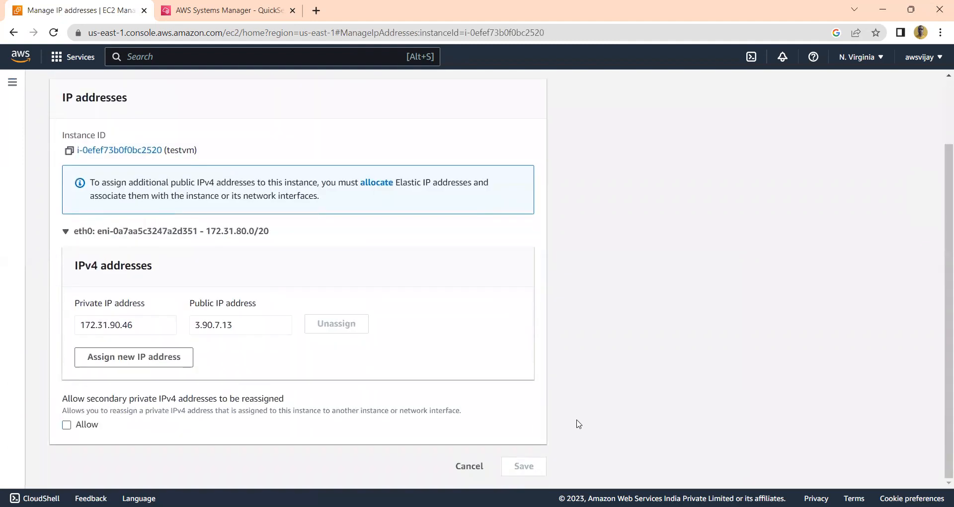
{"action": "left_click", "coordinate": [466, 465]}
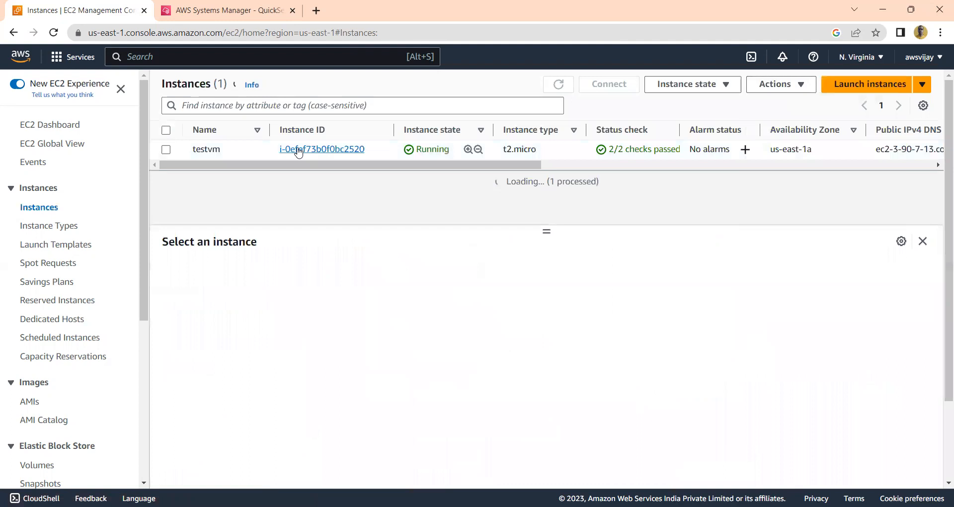
Select testvm, view the options for modifying its IAM role, and cancel without changing it
{"action": "left_click", "coordinate": [166, 130]}
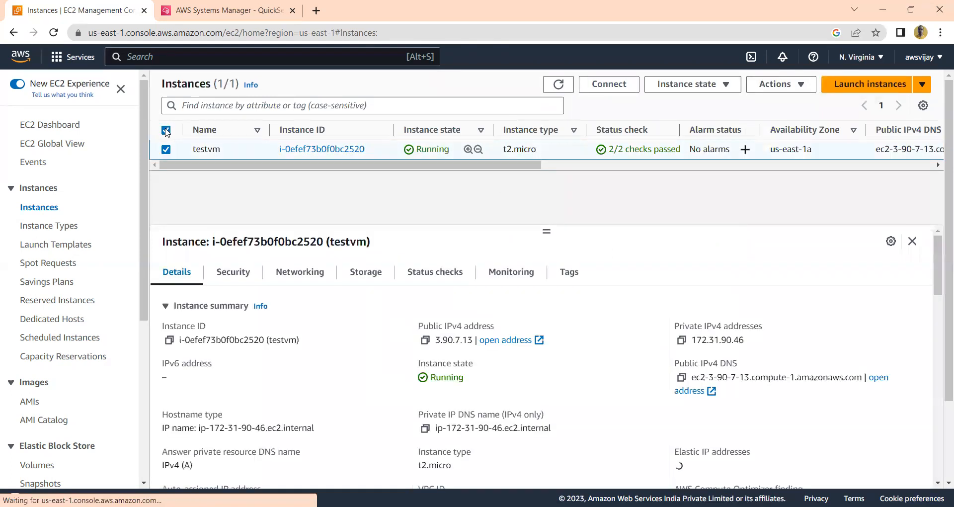
{"action": "left_click", "coordinate": [779, 85]}
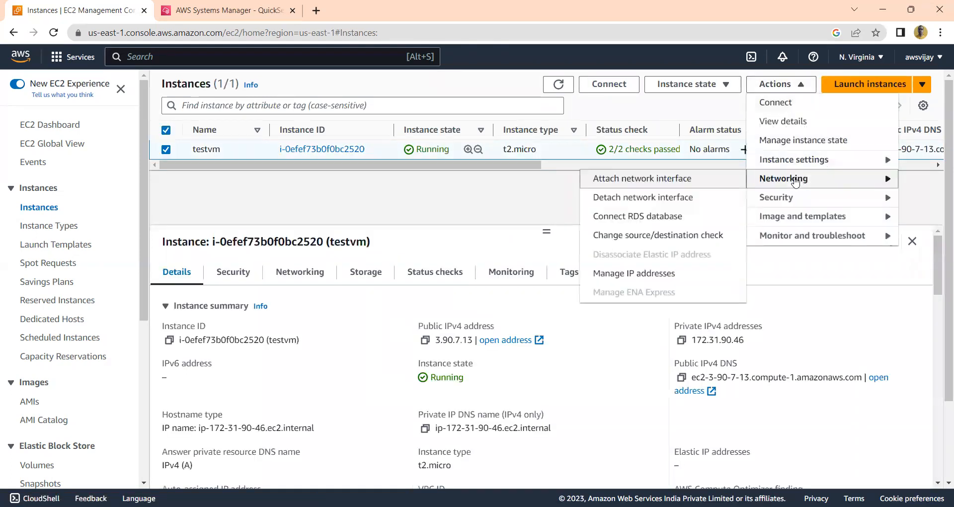
{"action": "mouse_move", "coordinate": [802, 203]}
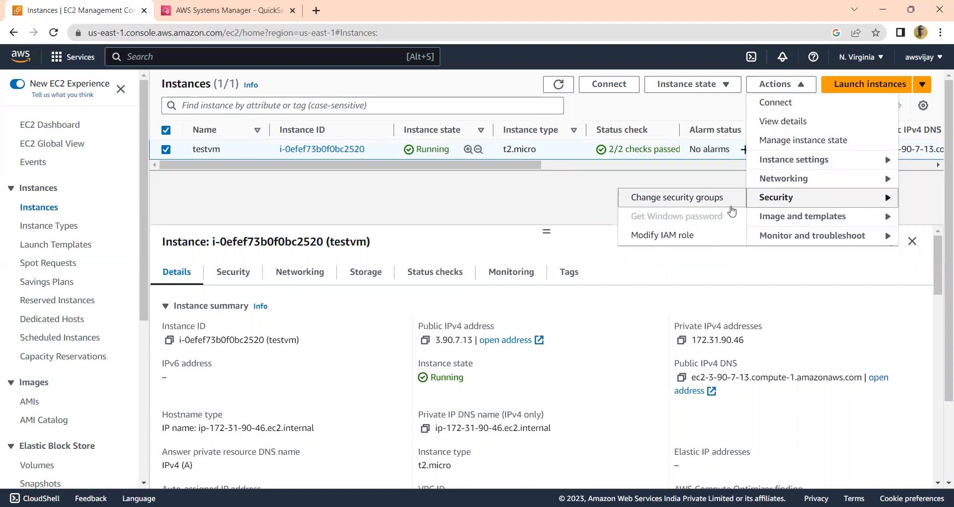
{"action": "left_click", "coordinate": [679, 237]}
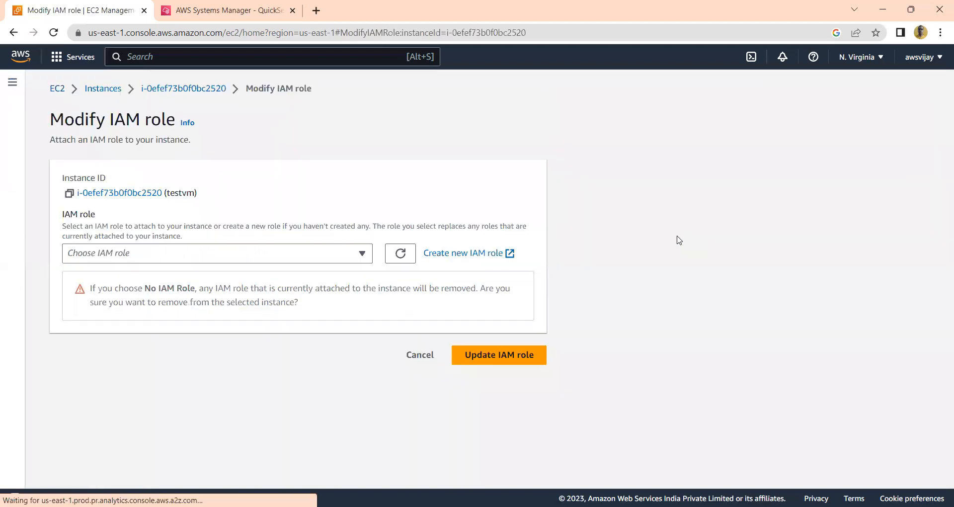
{"action": "left_click", "coordinate": [415, 362]}
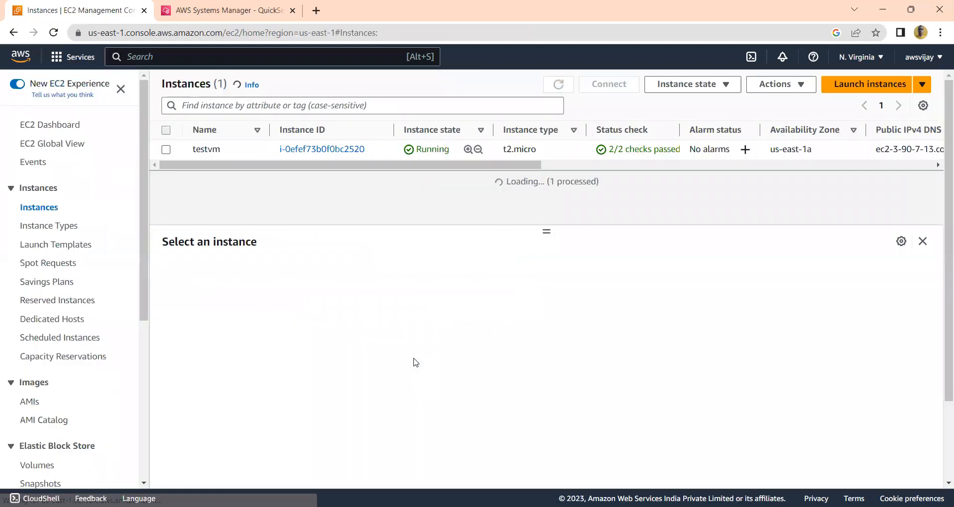
Select testvm and review the image and template actions available for it
{"action": "left_click", "coordinate": [165, 113]}
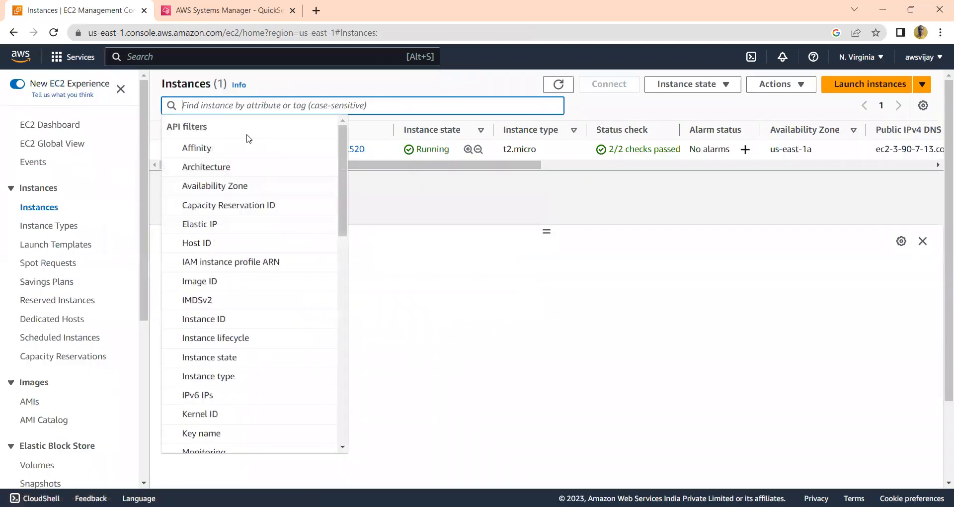
{"action": "left_click_drag", "start_coordinate": [215, 159], "coordinate": [168, 135]}
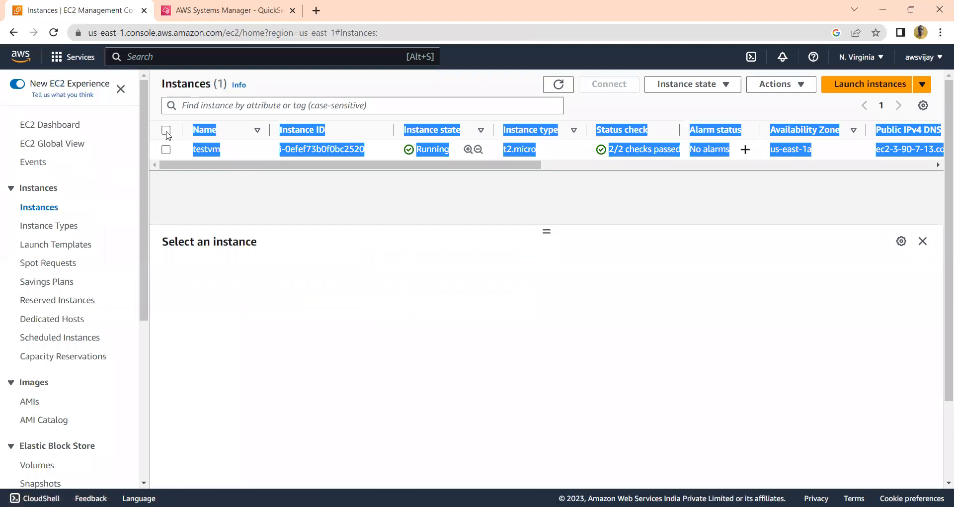
{"action": "left_click", "coordinate": [166, 131]}
{"action": "left_click", "coordinate": [798, 88]}
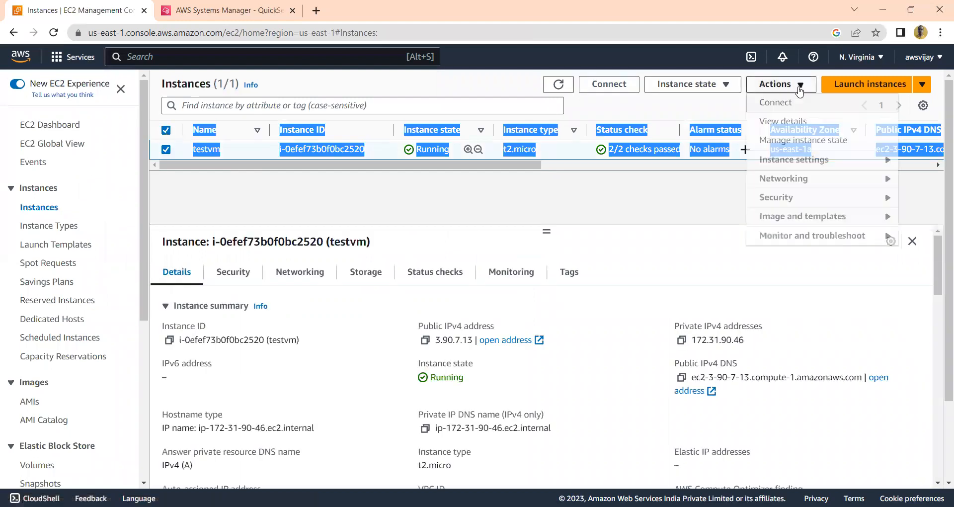
{"action": "left_click", "coordinate": [702, 209]}
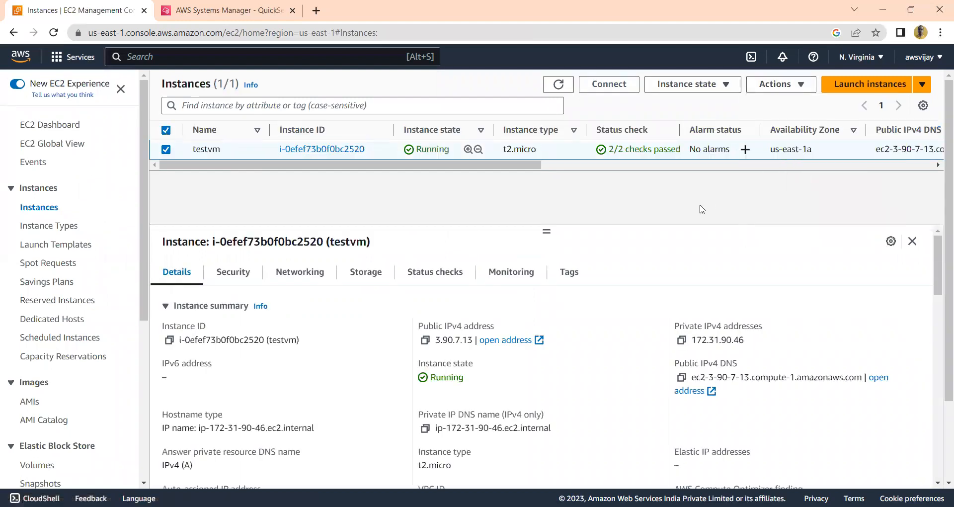
{"action": "left_click", "coordinate": [795, 84]}
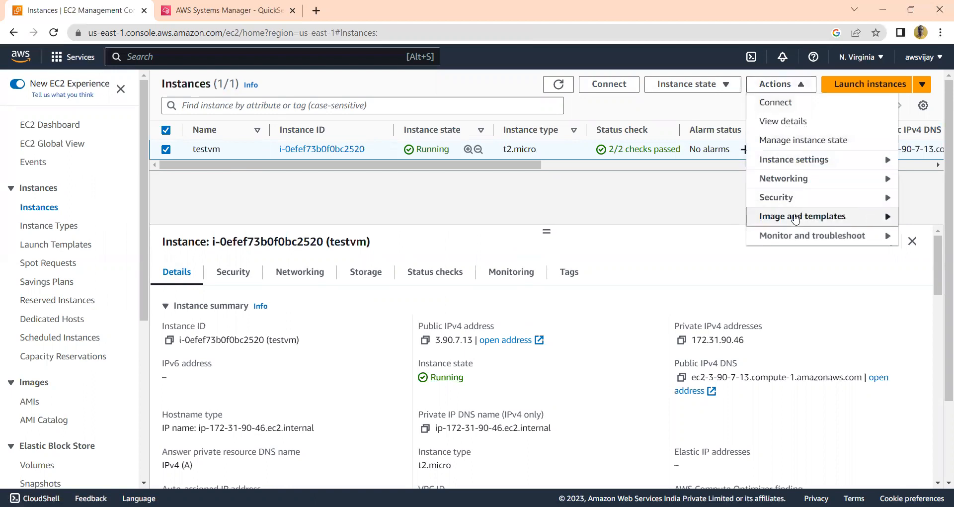
{"action": "mouse_move", "coordinate": [782, 219]}
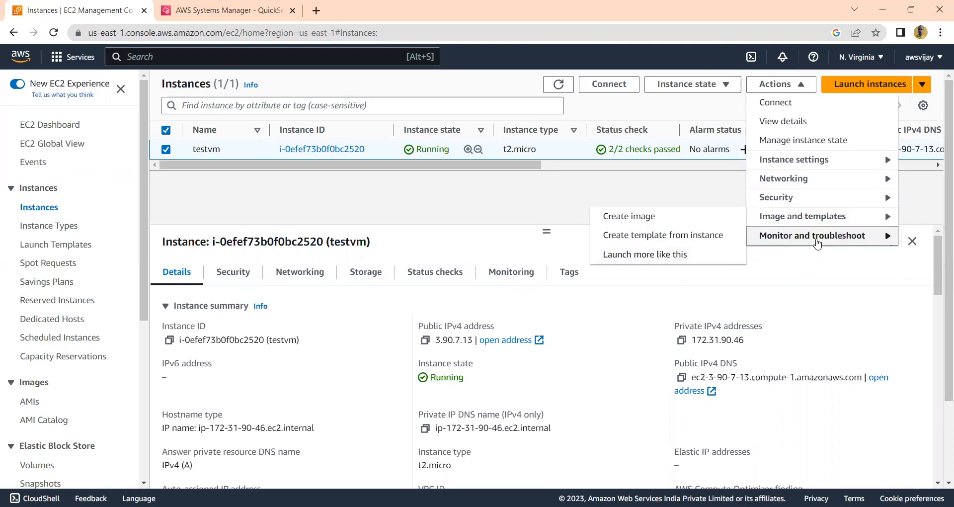
Open the system log for testvm, review its output, and return to the instances list
{"action": "mouse_move", "coordinate": [817, 244]}
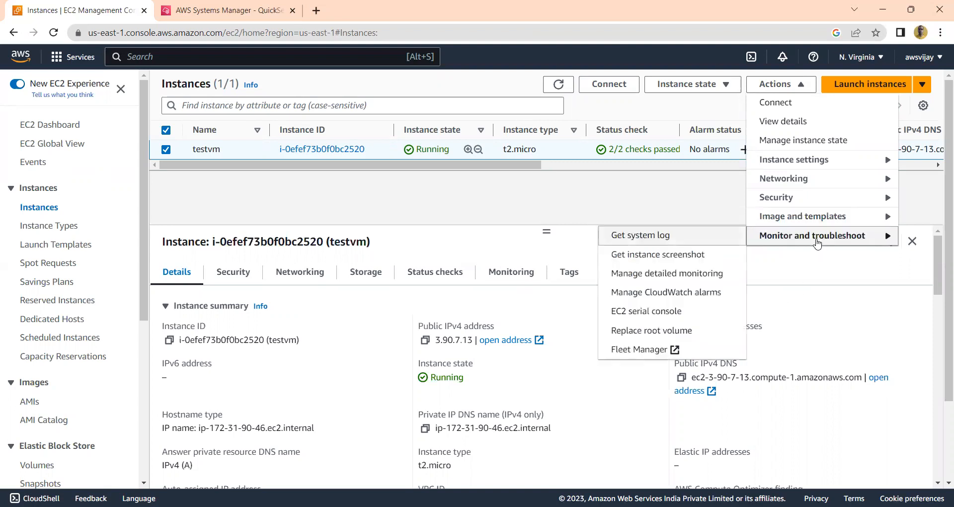
{"action": "left_click", "coordinate": [689, 240]}
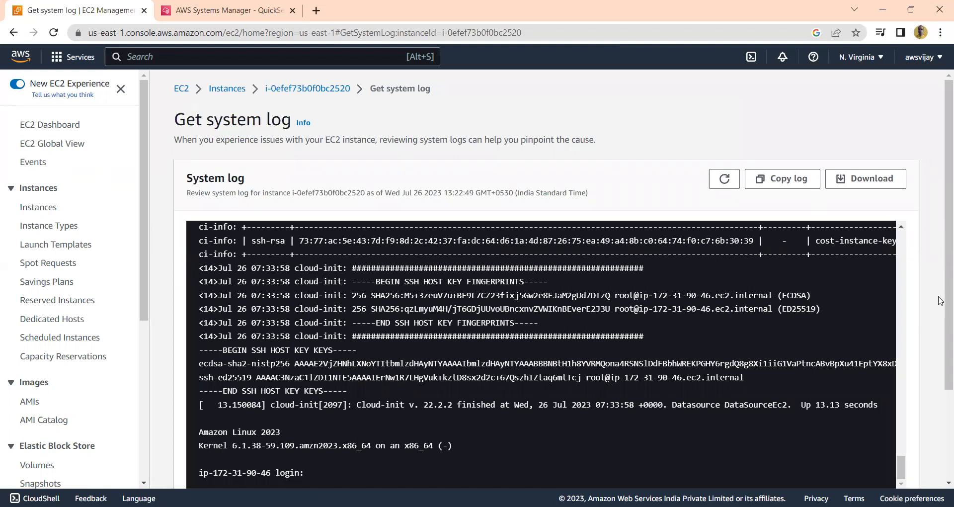
{"action": "scroll", "coordinate": [940, 300], "scroll_direction": "down", "scroll_amount": 2}
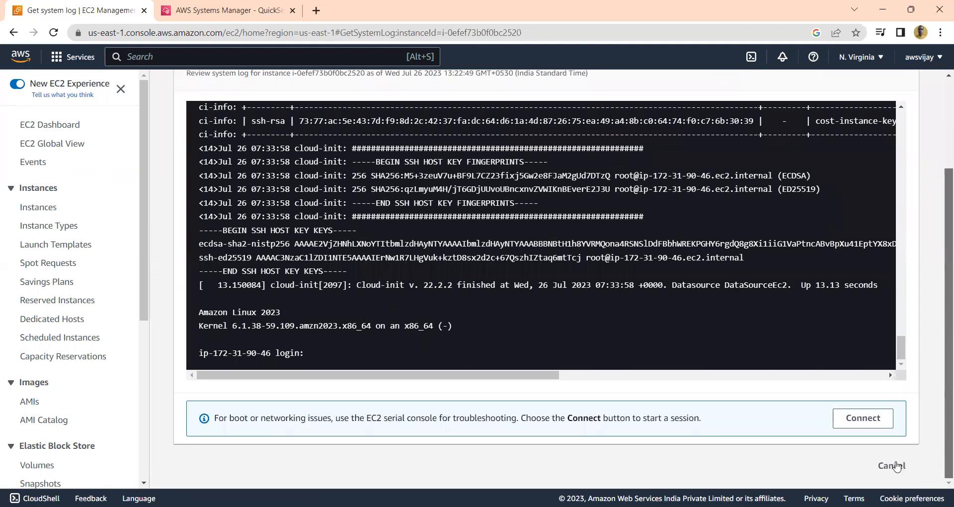
{"action": "left_click", "coordinate": [893, 466]}
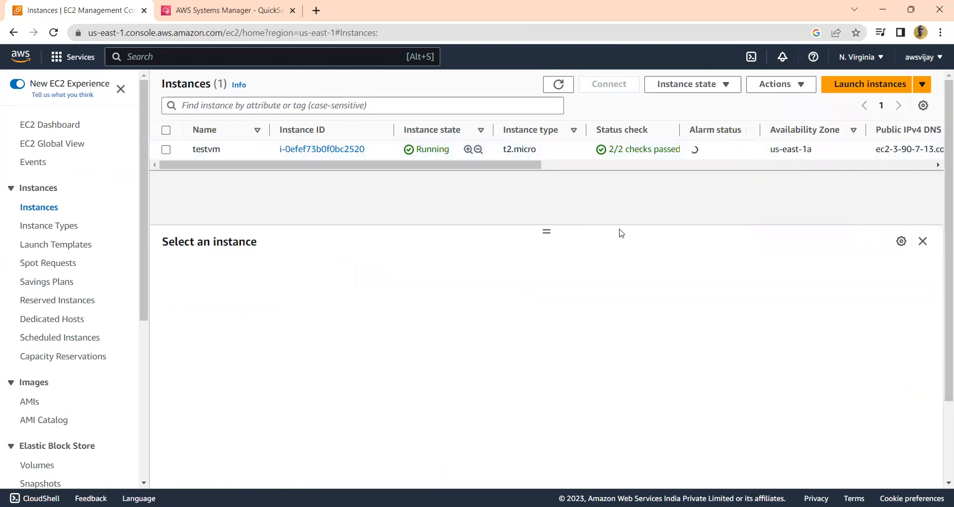
Select testvm, view its detailed monitoring setting, and cancel without enabling it
{"action": "left_click", "coordinate": [165, 131]}
{"action": "left_click", "coordinate": [795, 89]}
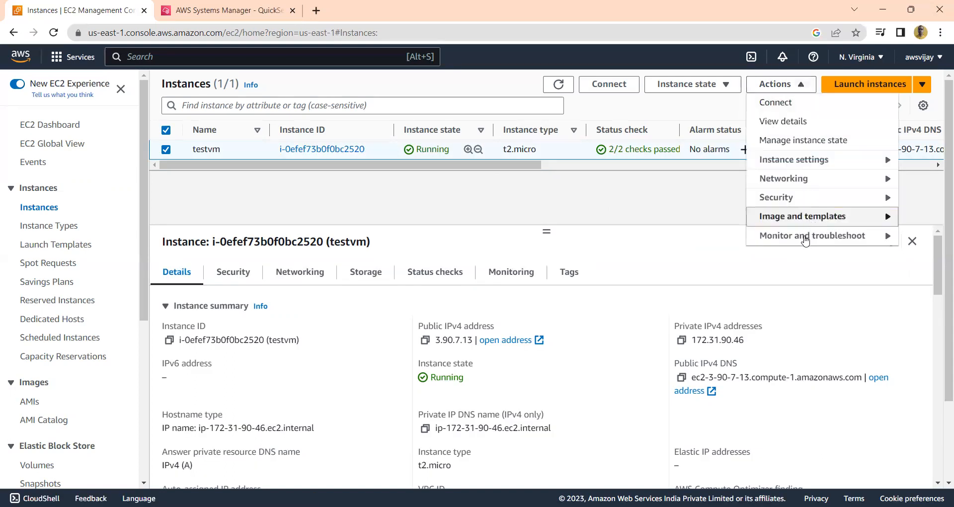
{"action": "mouse_move", "coordinate": [805, 237]}
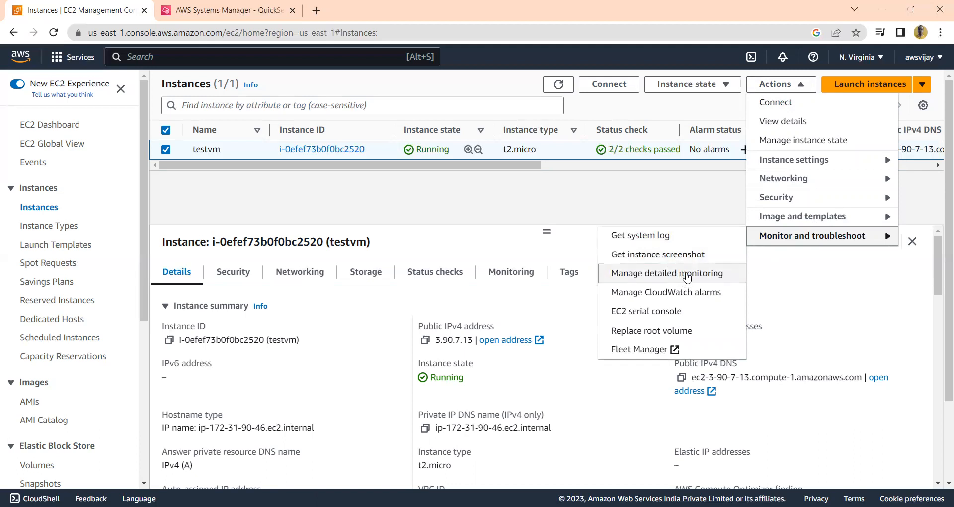
{"action": "left_click", "coordinate": [687, 276]}
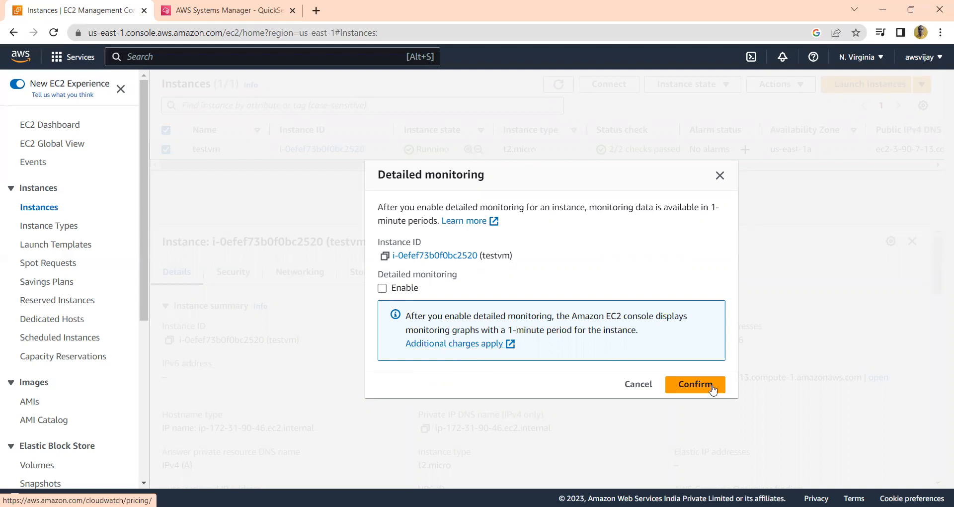
{"action": "left_click", "coordinate": [633, 387]}
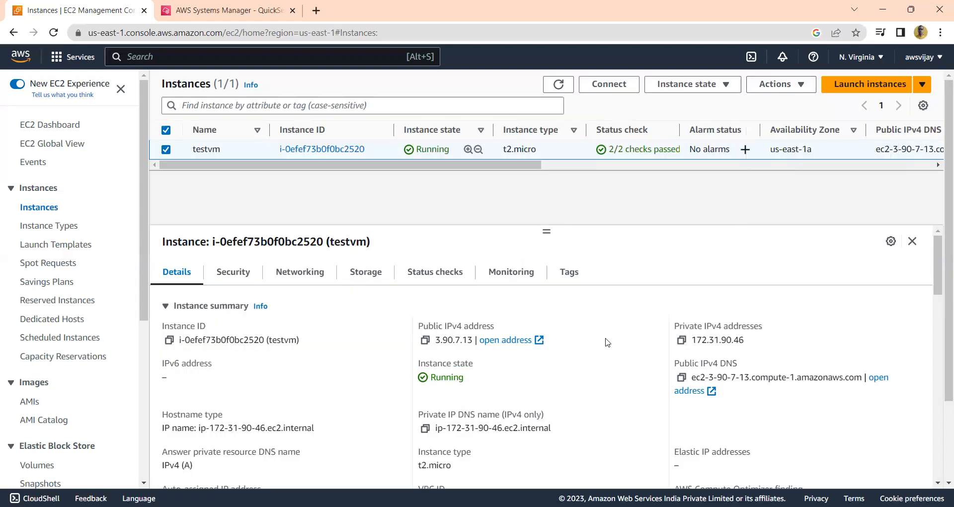
Review the CloudWatch alarm creation settings for testvm and cancel without creating an alarm
{"action": "left_click", "coordinate": [801, 88]}
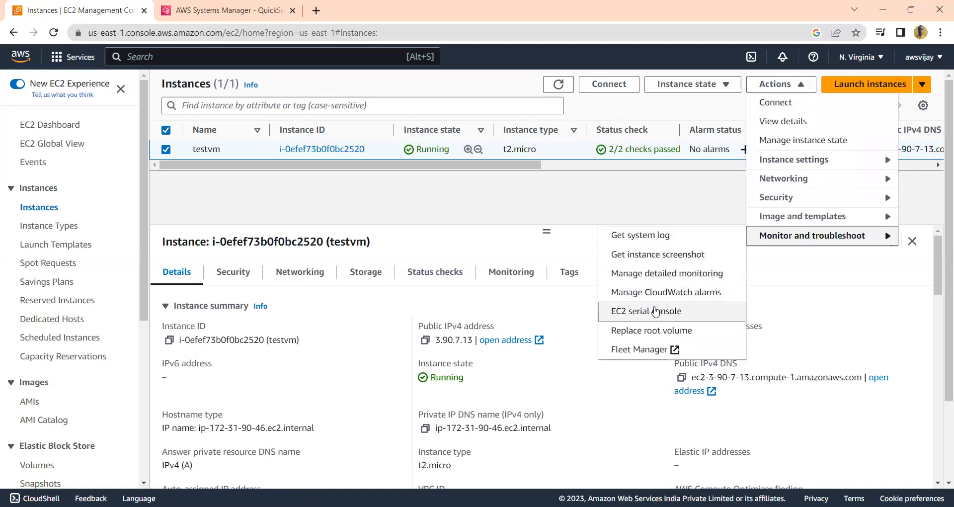
{"action": "left_click", "coordinate": [663, 297]}
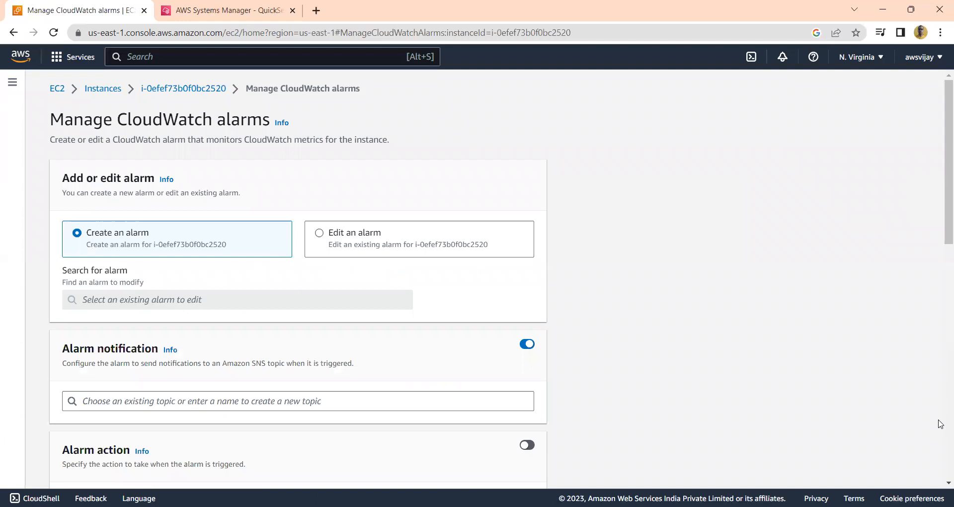
{"action": "scroll", "coordinate": [940, 422], "scroll_direction": "down", "scroll_amount": 13}
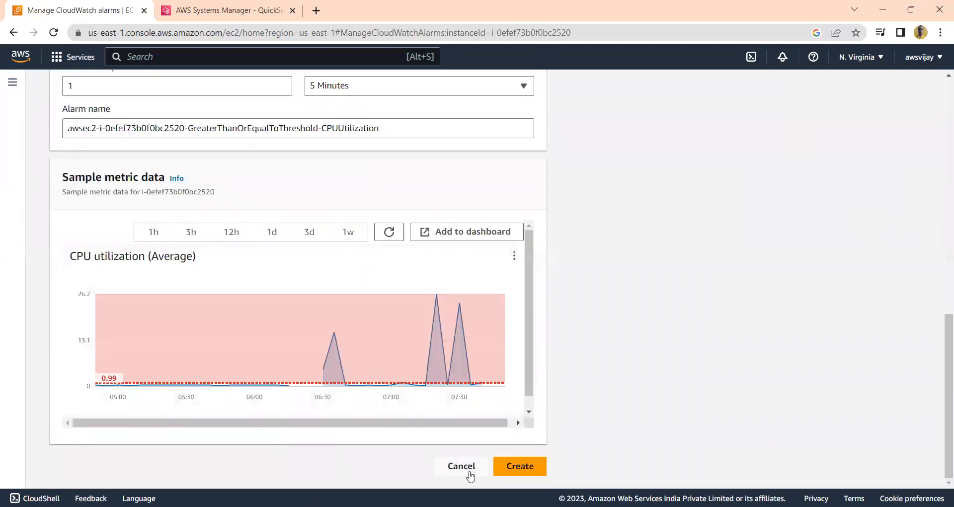
{"action": "left_click", "coordinate": [462, 469]}
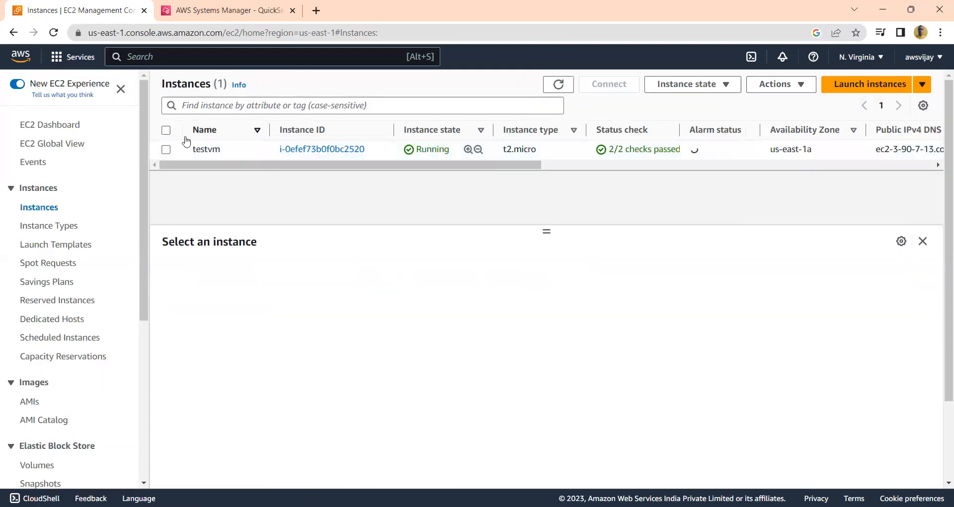
Select testvm, view its EC2 serial console connection page, and cancel without connecting
{"action": "left_click", "coordinate": [166, 130]}
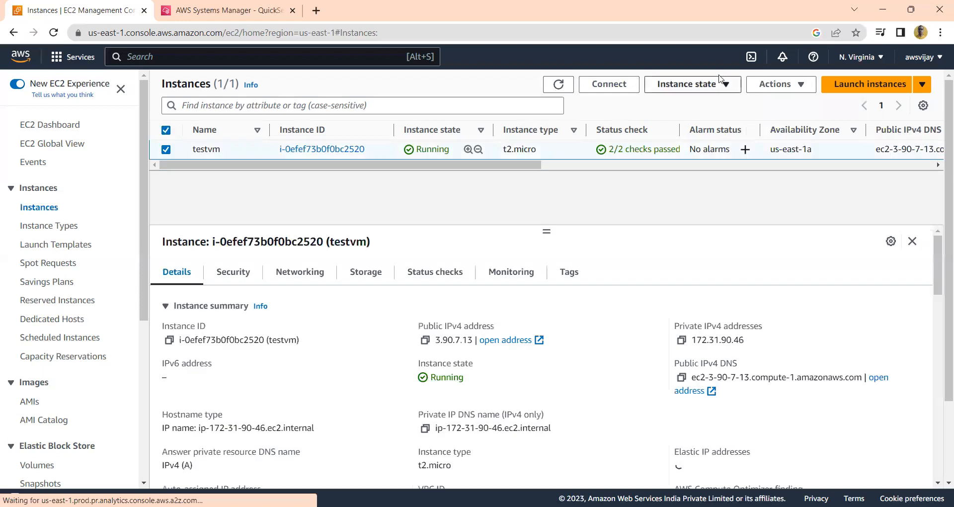
{"action": "left_click", "coordinate": [794, 85]}
{"action": "mouse_move", "coordinate": [798, 236]}
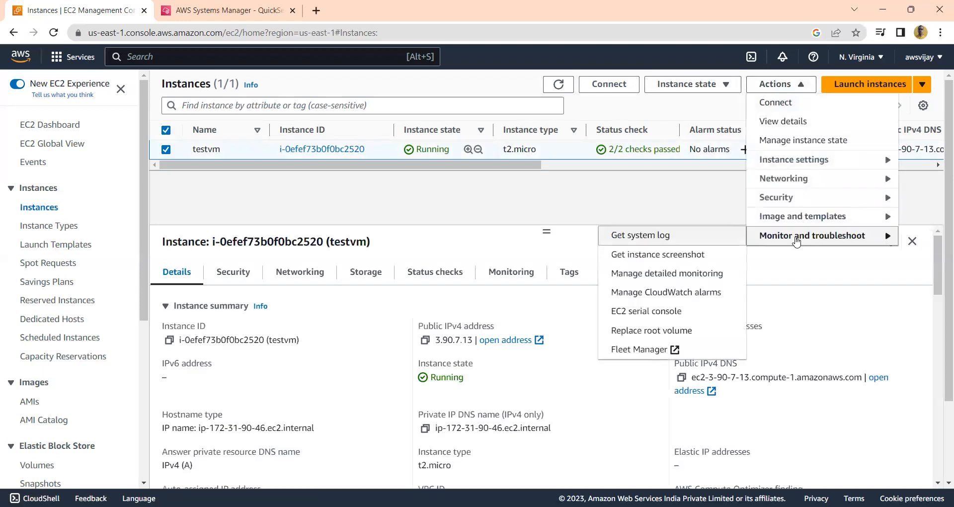
{"action": "left_click", "coordinate": [671, 319]}
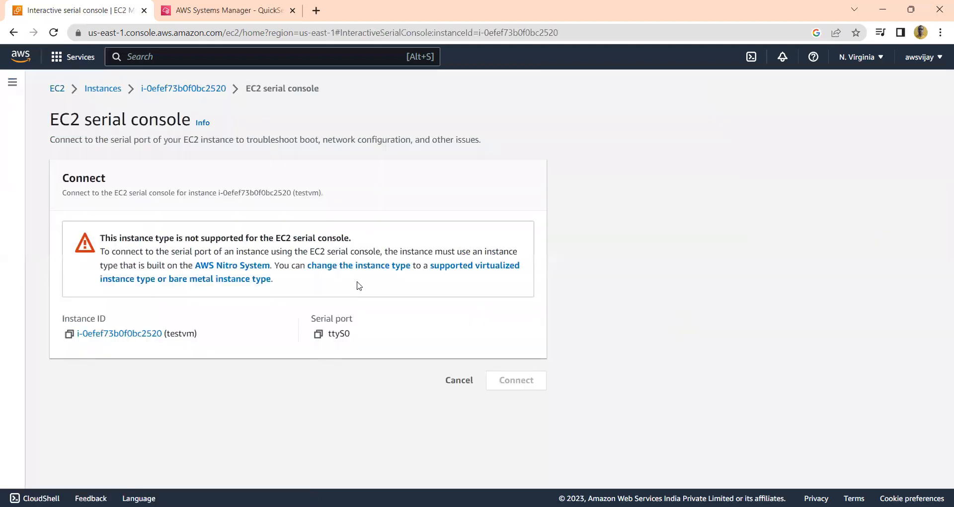
{"action": "left_click", "coordinate": [460, 387]}
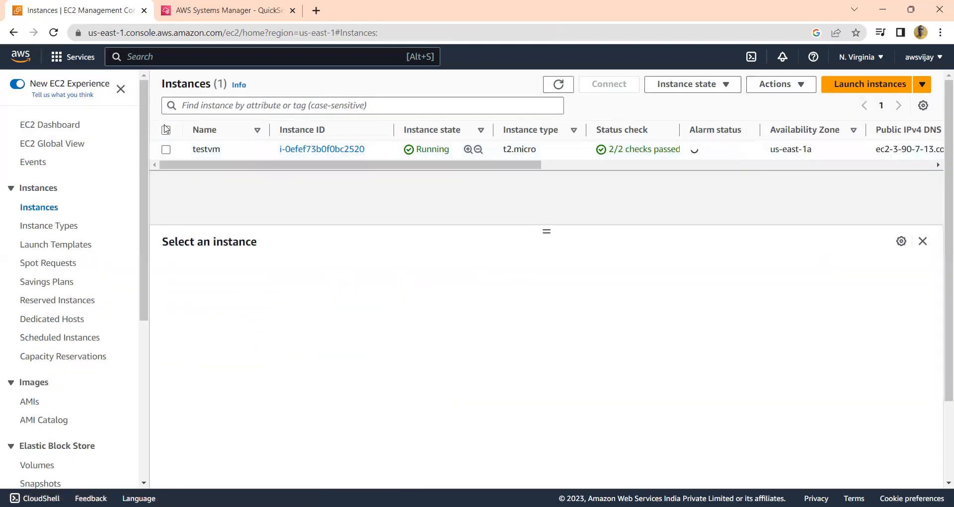
Review the Snapshot and Image restore options for replacing testvm's root volume, cancel without creating a replacement task, and reselect testvm
{"action": "left_click", "coordinate": [790, 87]}
{"action": "left_click", "coordinate": [796, 240]}
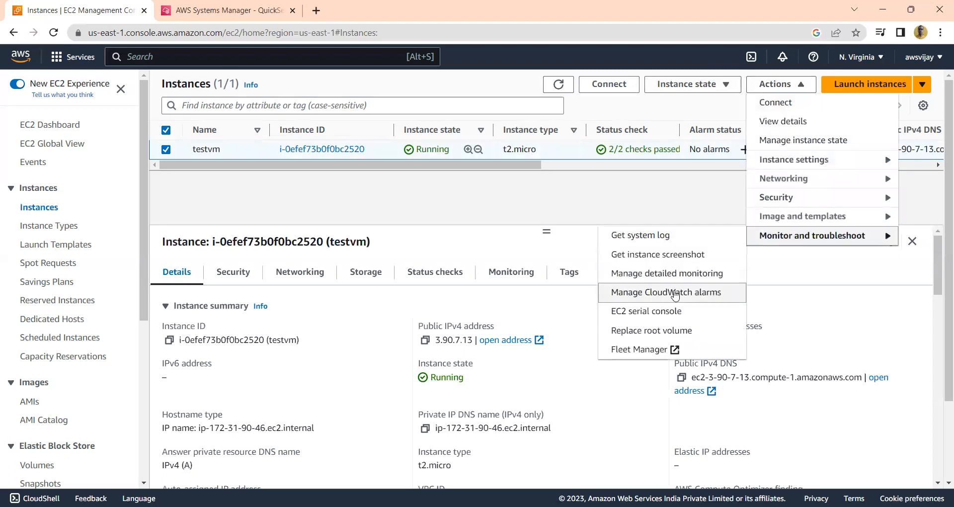
{"action": "left_click", "coordinate": [672, 338]}
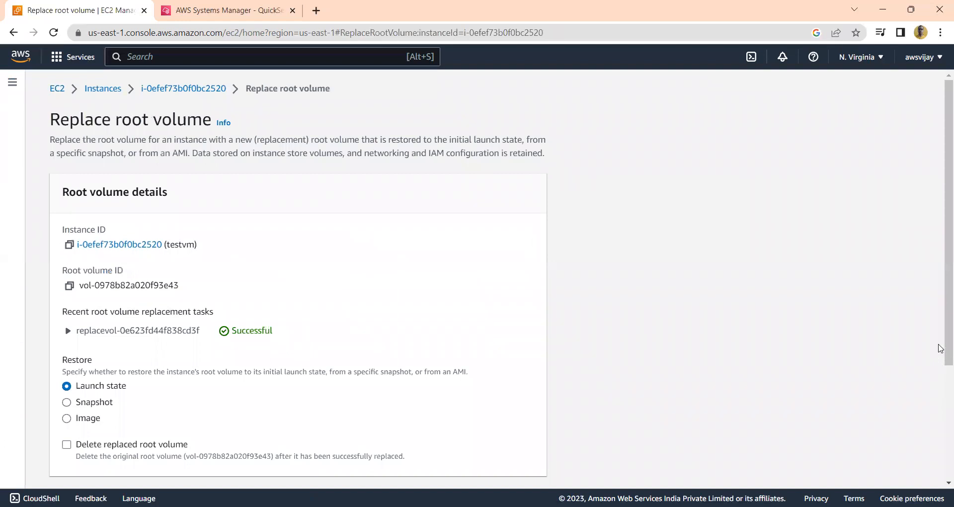
{"action": "left_click_drag", "start_coordinate": [941, 346], "coordinate": [940, 436]}
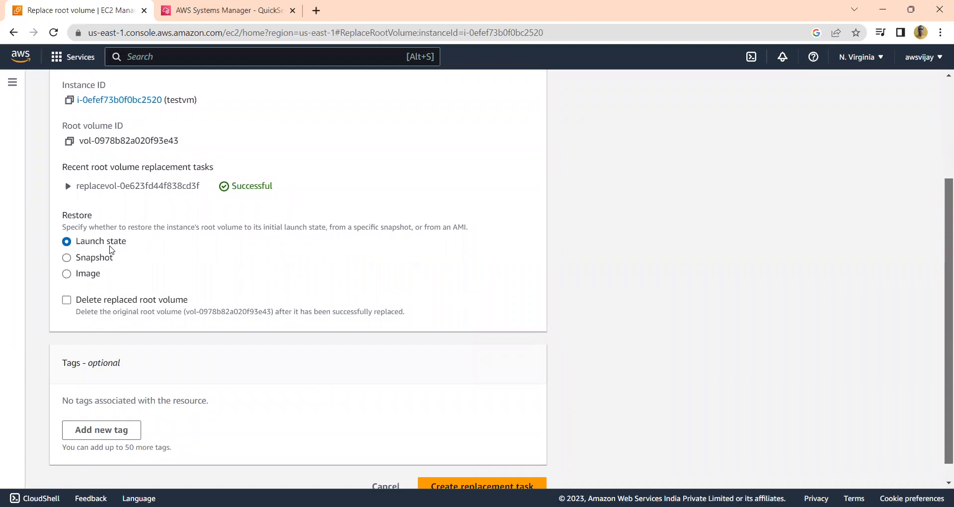
{"action": "left_click", "coordinate": [66, 257]}
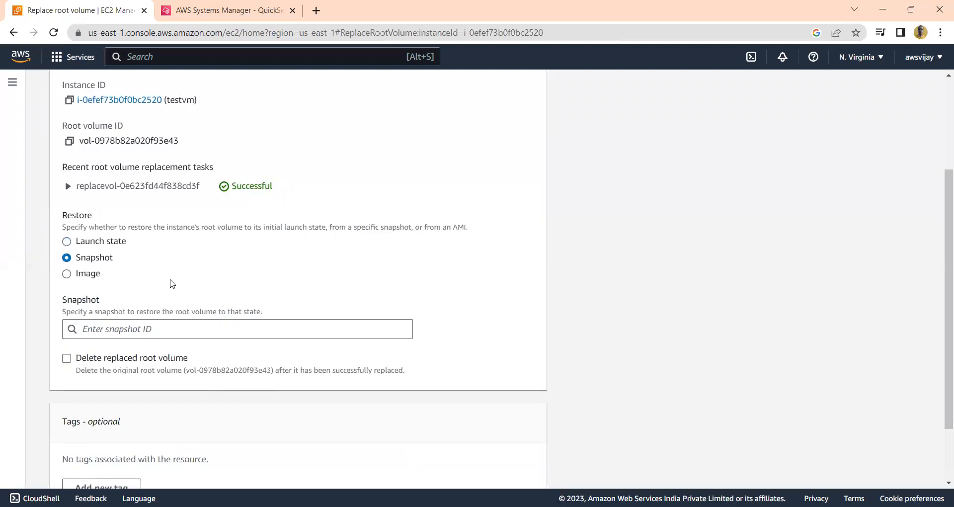
{"action": "left_click", "coordinate": [68, 274]}
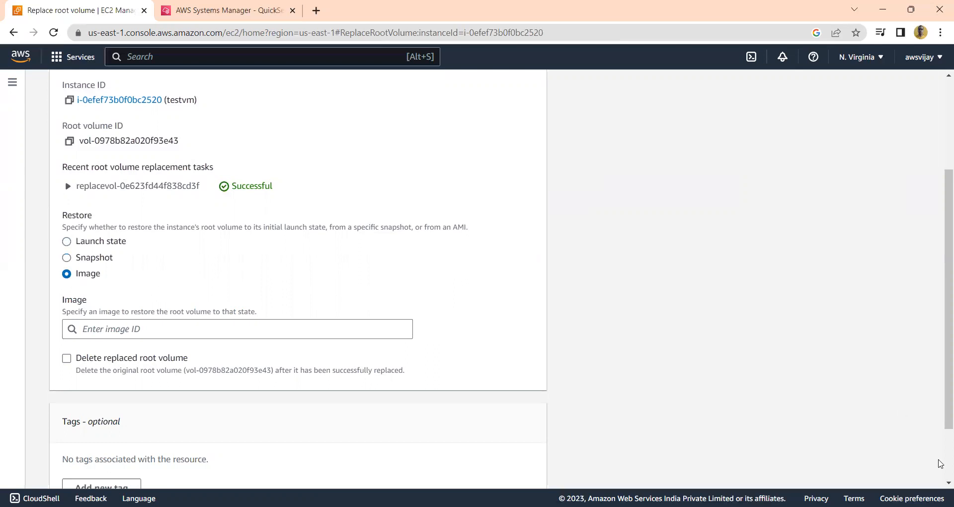
{"action": "scroll", "coordinate": [941, 466], "scroll_direction": "down", "scroll_amount": 2}
{"action": "left_click", "coordinate": [384, 466]}
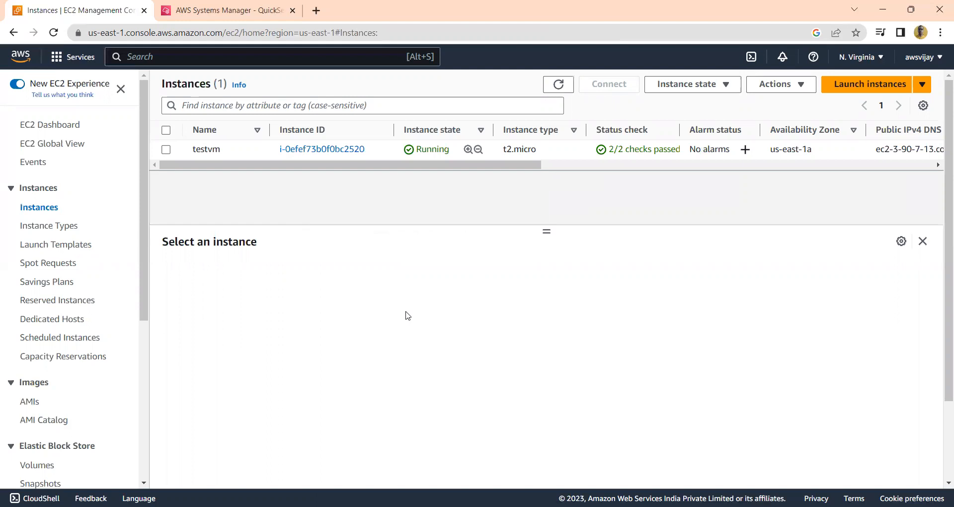
{"action": "left_click", "coordinate": [166, 130]}
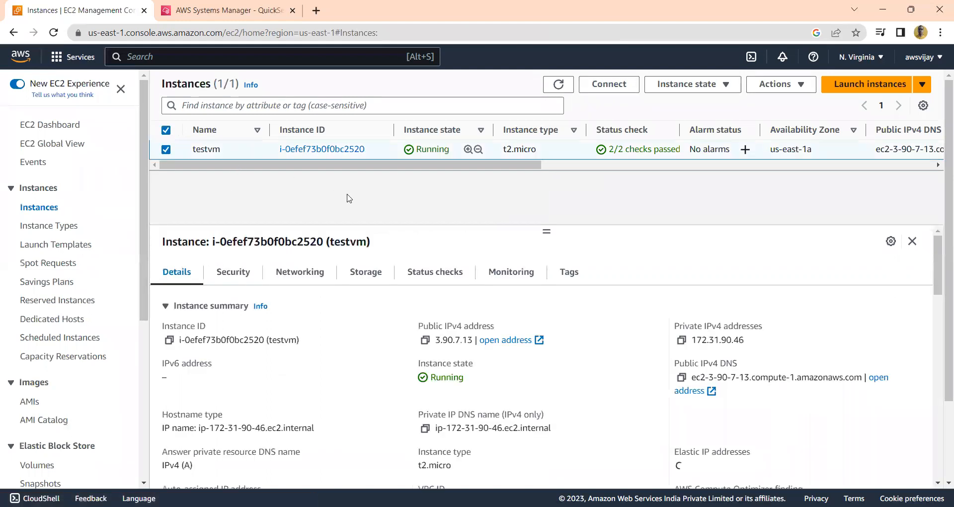